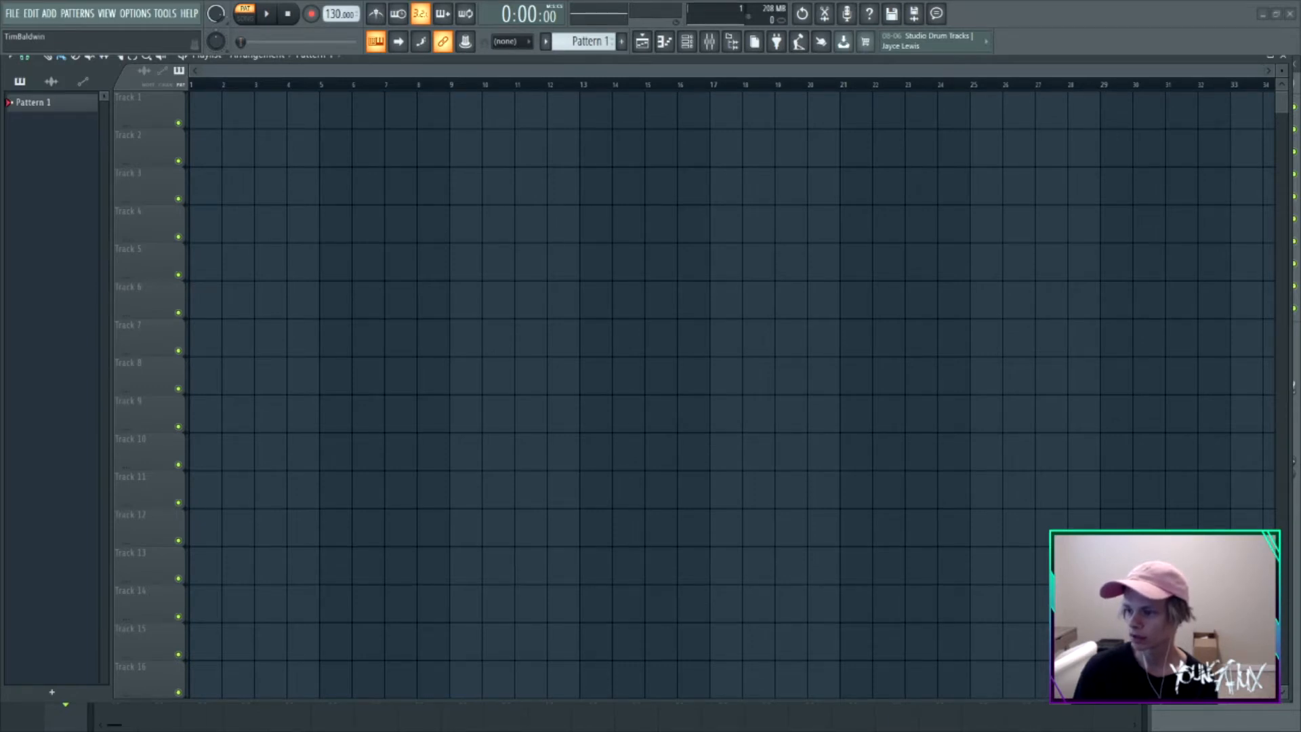
Place the song "Young Flux - I Know That" on Track 1 and load ZGameEditor Visualizer into effect slot 9 of the Master channel.
left_click_drag(1, 112, 203, 112)
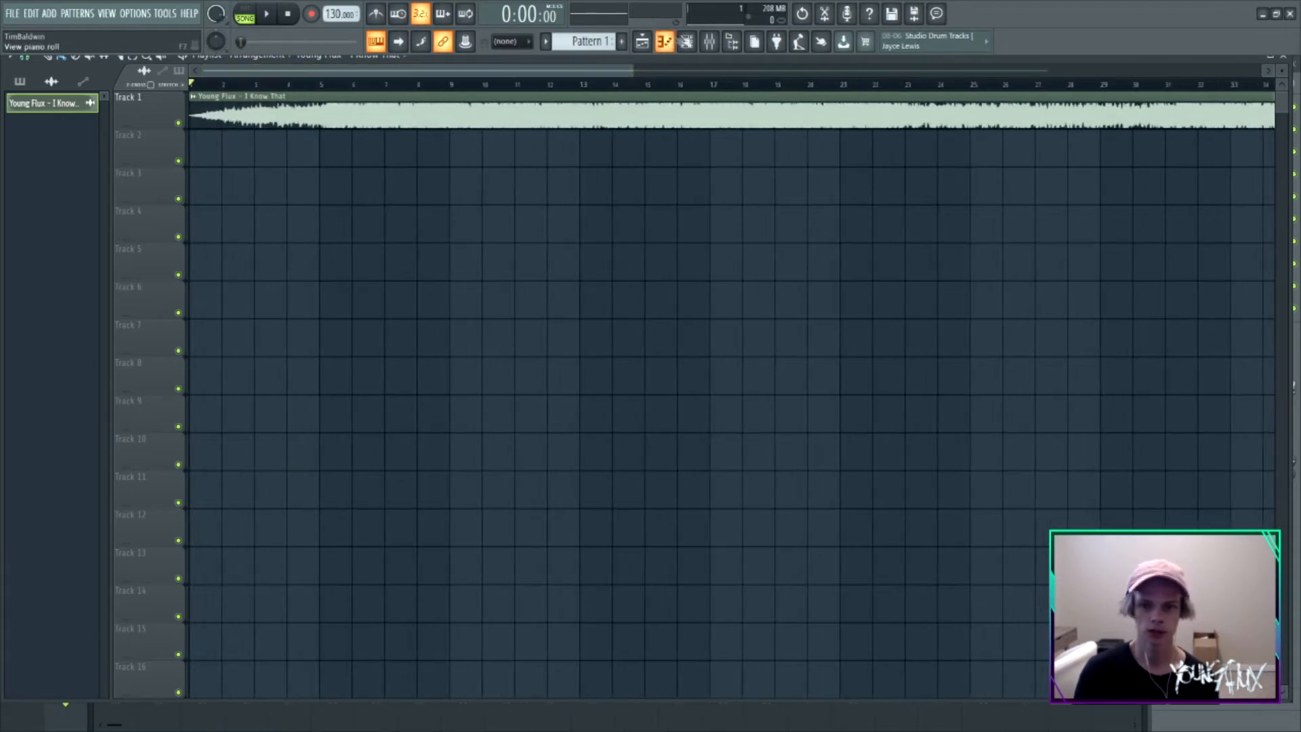
left_click(708, 41)
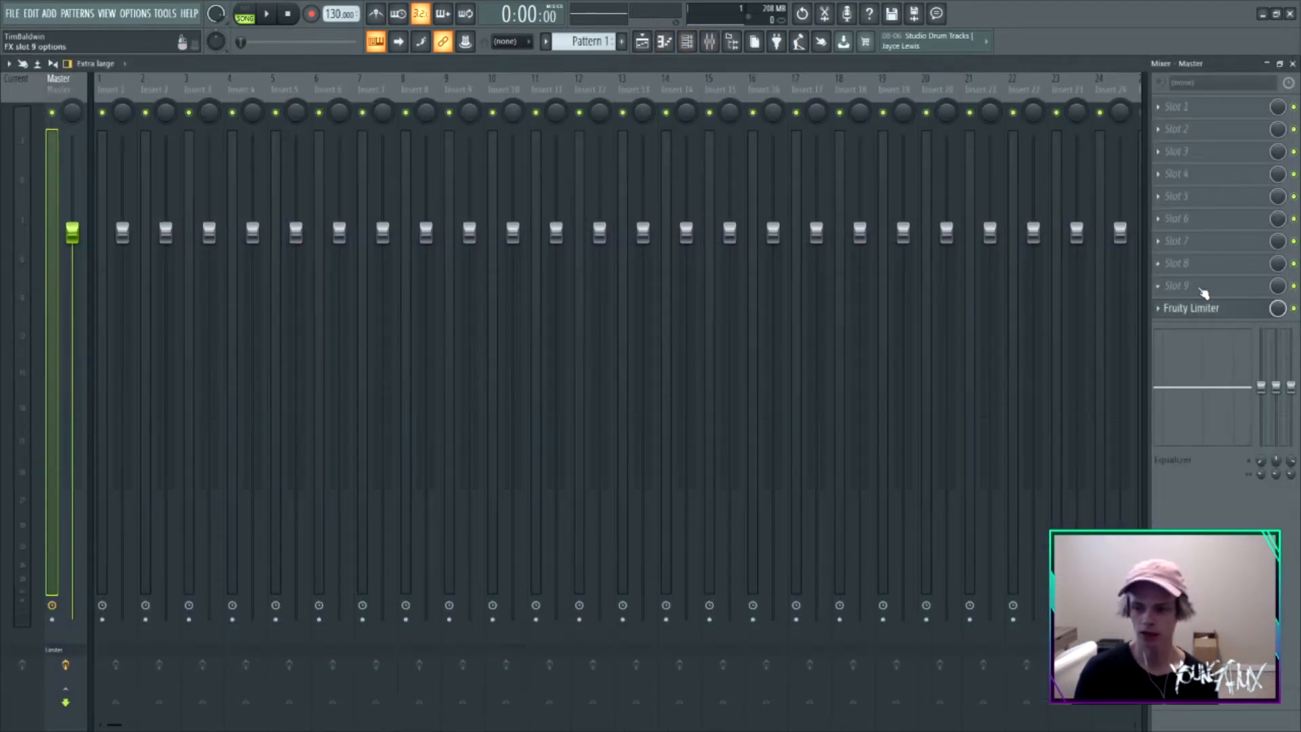
left_click(1202, 290)
mouse_move(1166, 304)
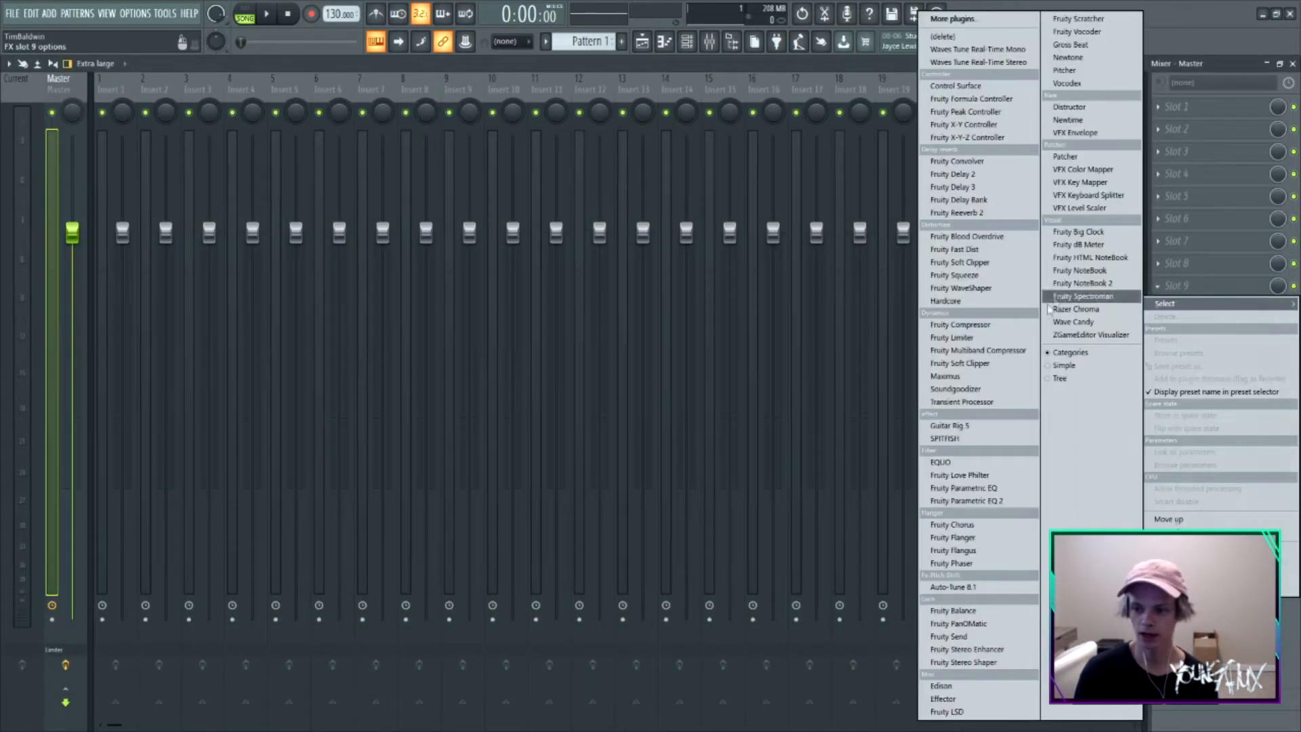
left_click(1084, 336)
left_click_drag(330, 169, 314, 170)
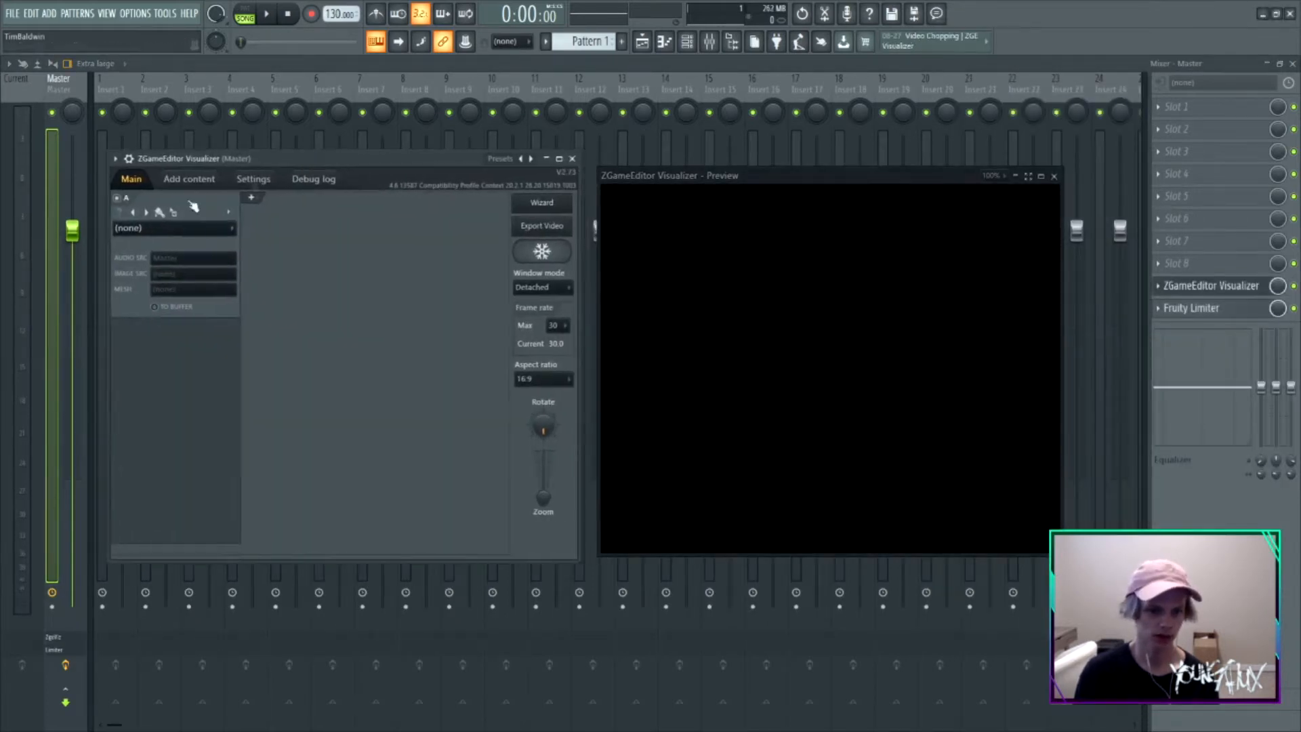
Set the visualizer's layer A to the Image effect.
left_click(128, 230)
mouse_move(163, 335)
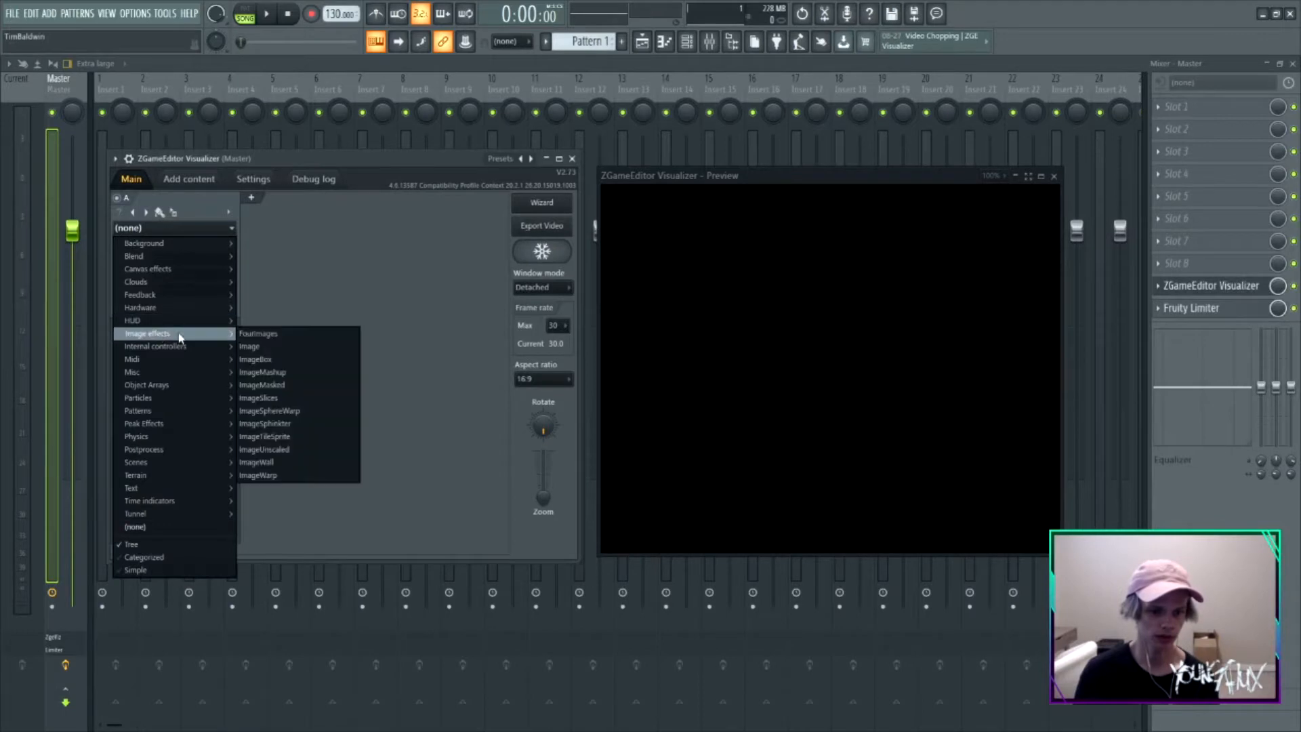
left_click(250, 346)
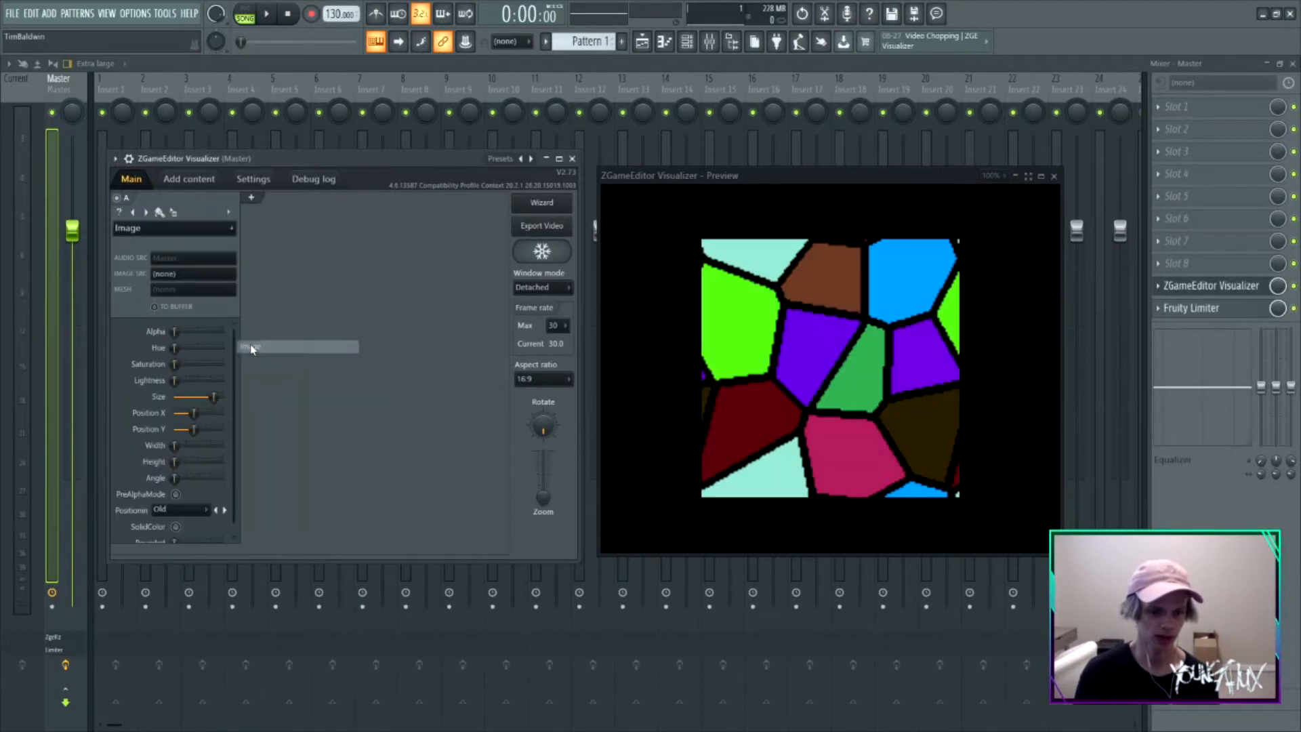
Add the picture IMG_2069.JPG to the visualizer's content and use it as layer A's image source.
left_click(191, 180)
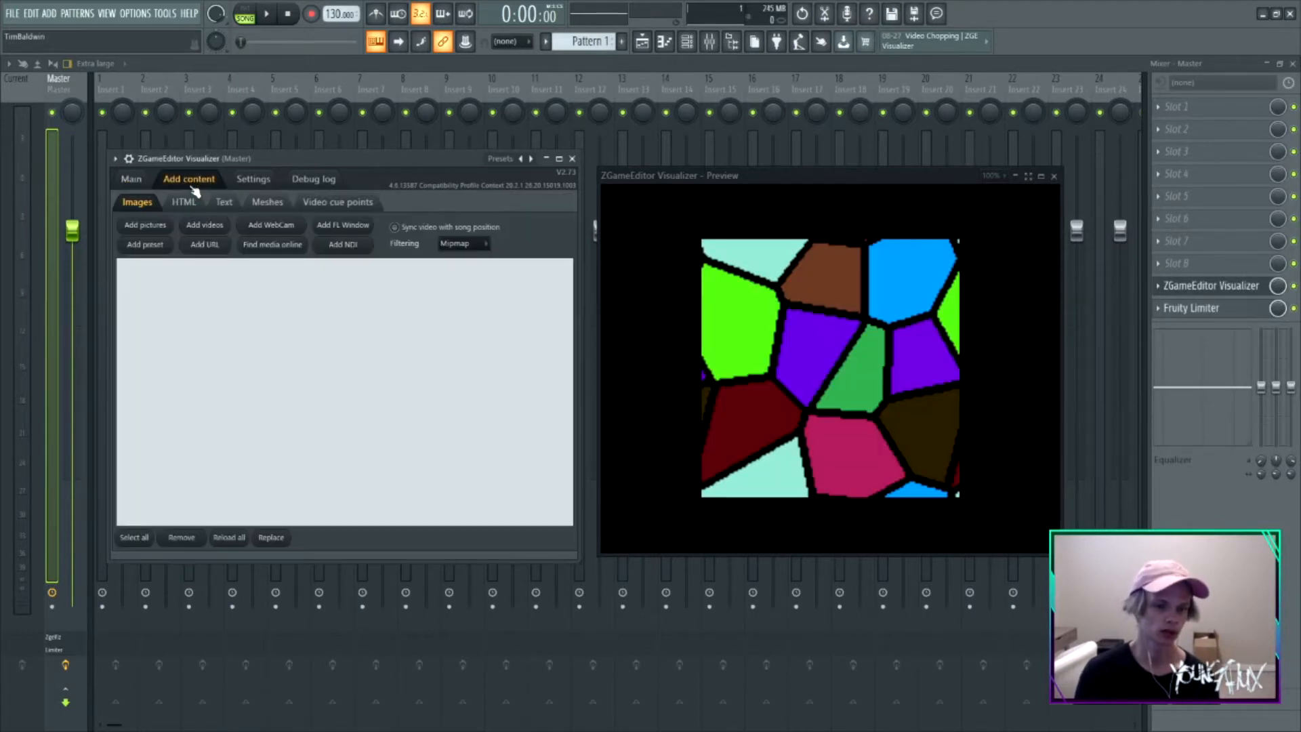
left_click(147, 226)
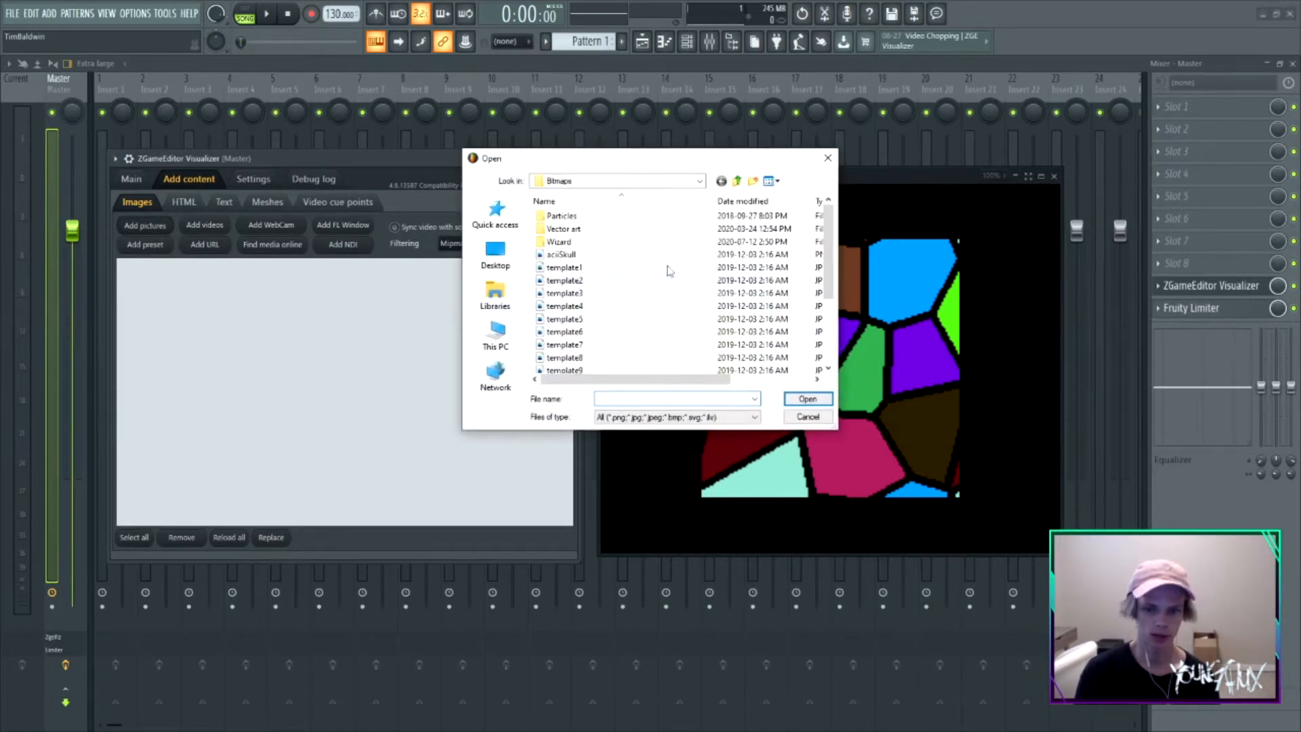
left_click(495, 296)
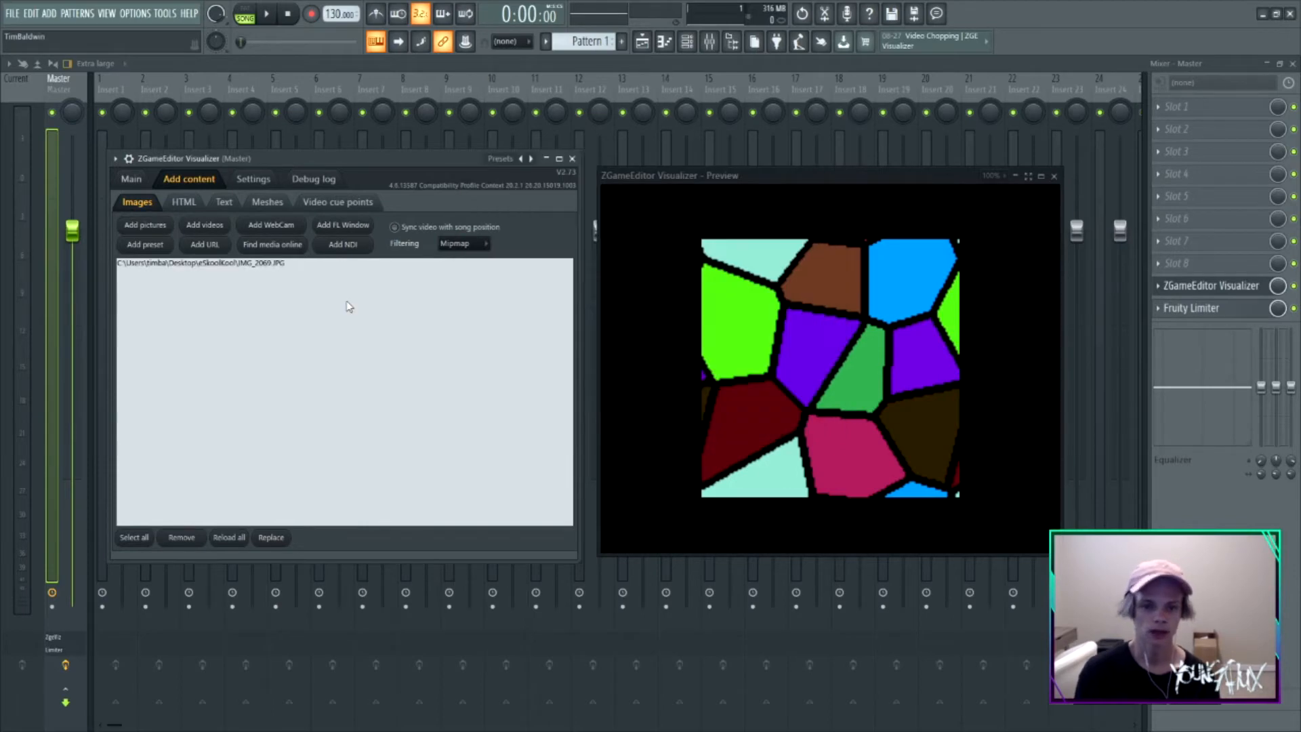
left_click(130, 182)
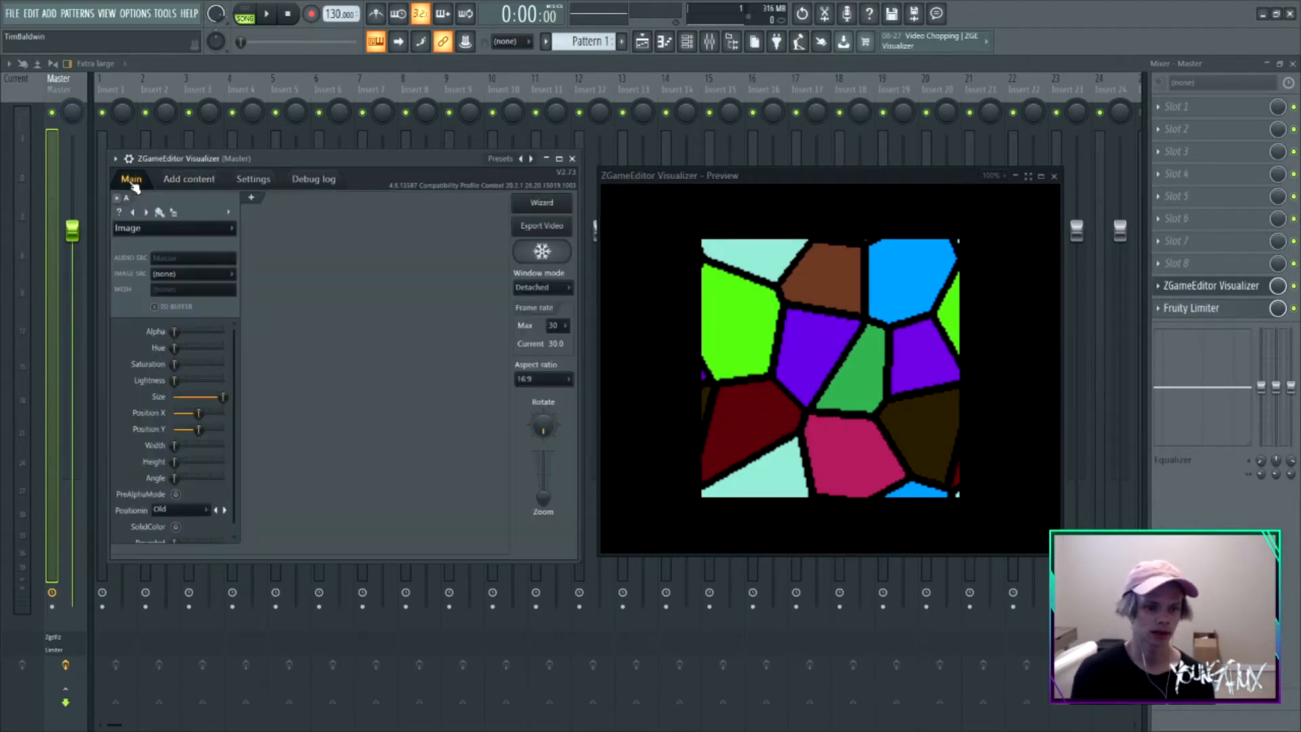
left_click(173, 277)
left_click(180, 289)
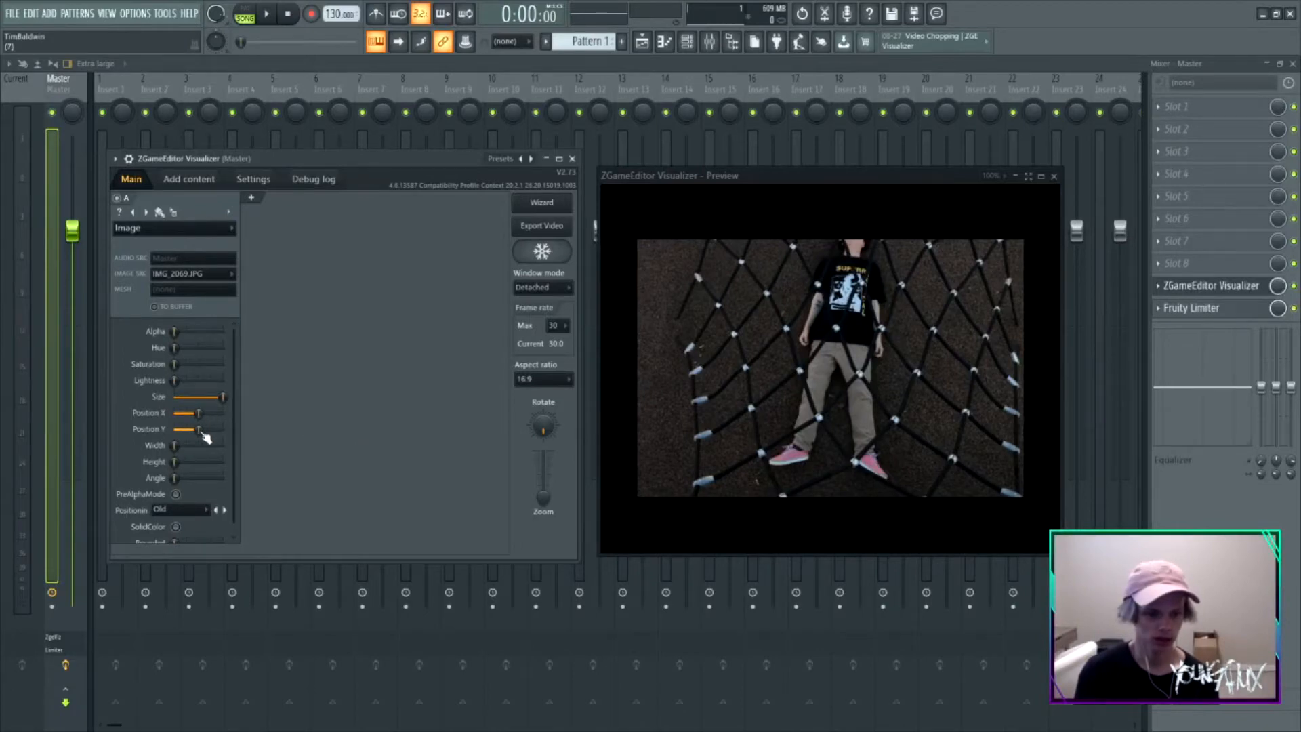
Increase the photo's width and height so it spans the full preview width, and shift it upward with Position Y.
left_click_drag(174, 445, 185, 445)
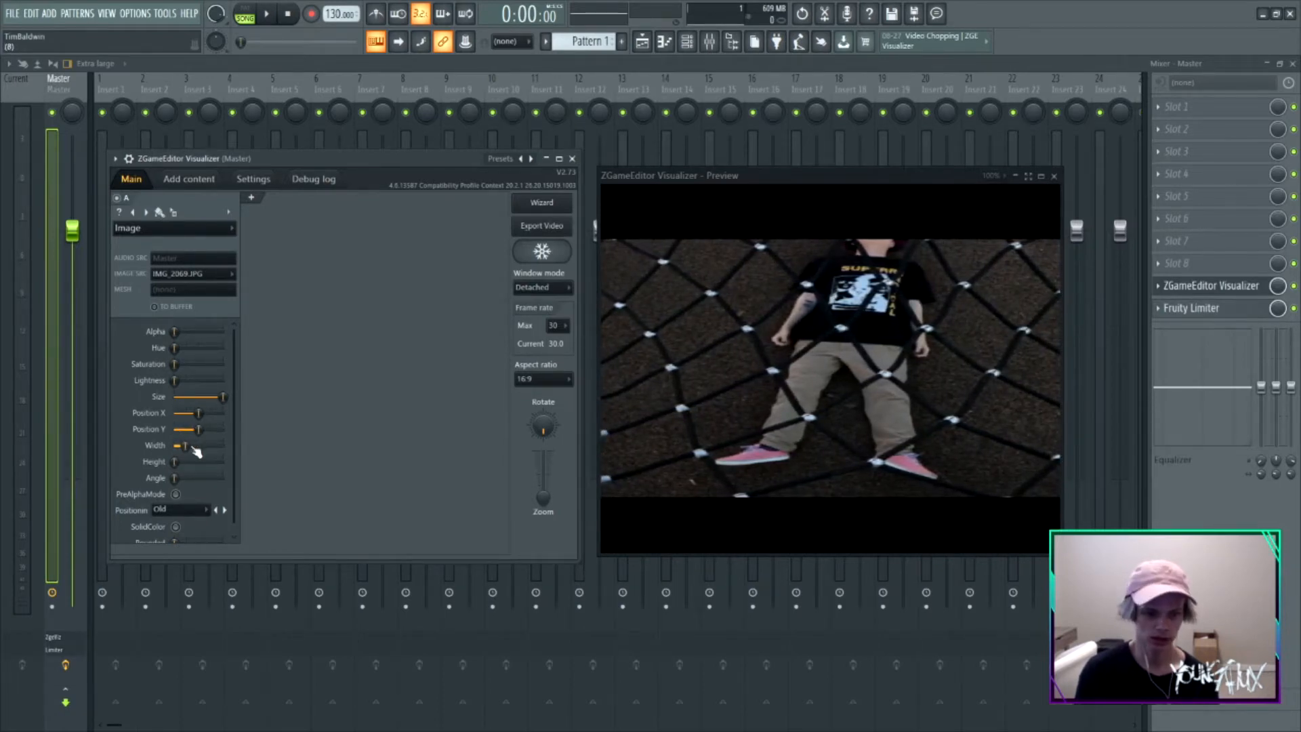
left_click_drag(182, 461, 189, 462)
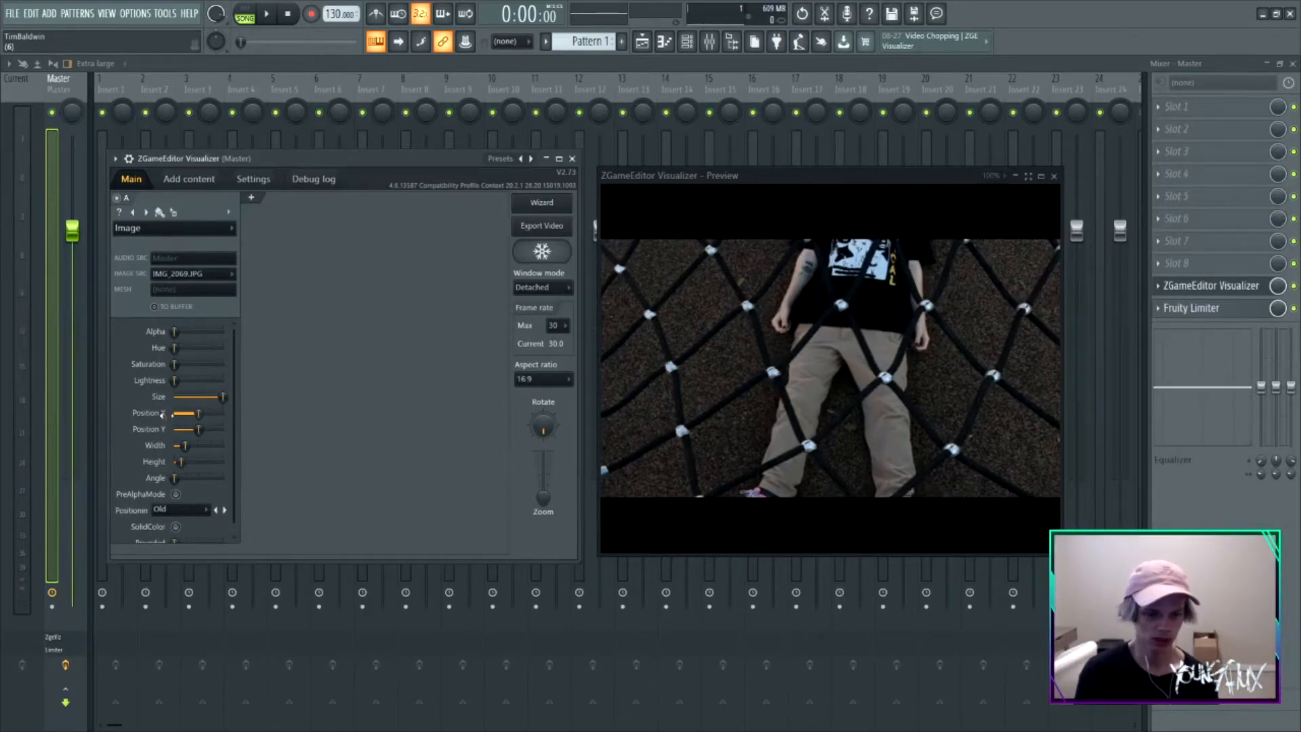
left_click_drag(203, 428, 202, 431)
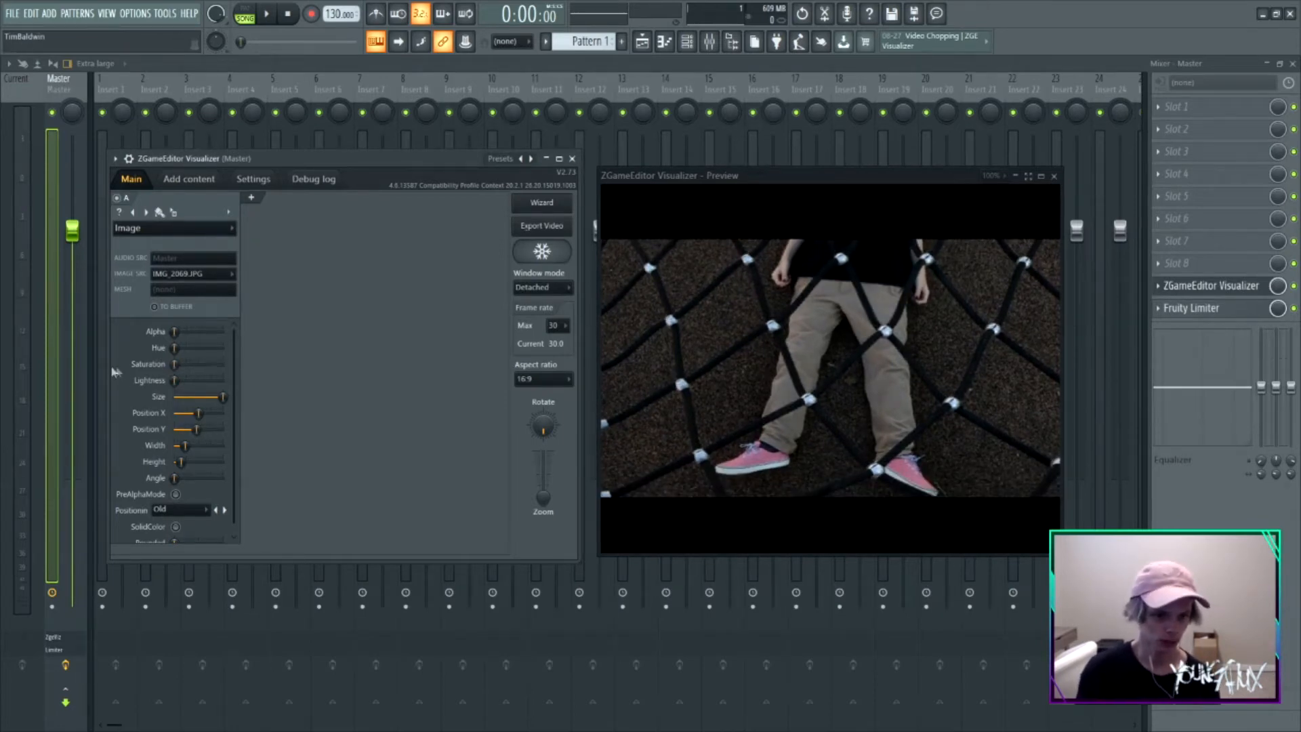
Darken the photo with Lightness at 29% and tint it teal with Hue near the middle and Saturation at 35%.
scroll(125, 369, "down", 1)
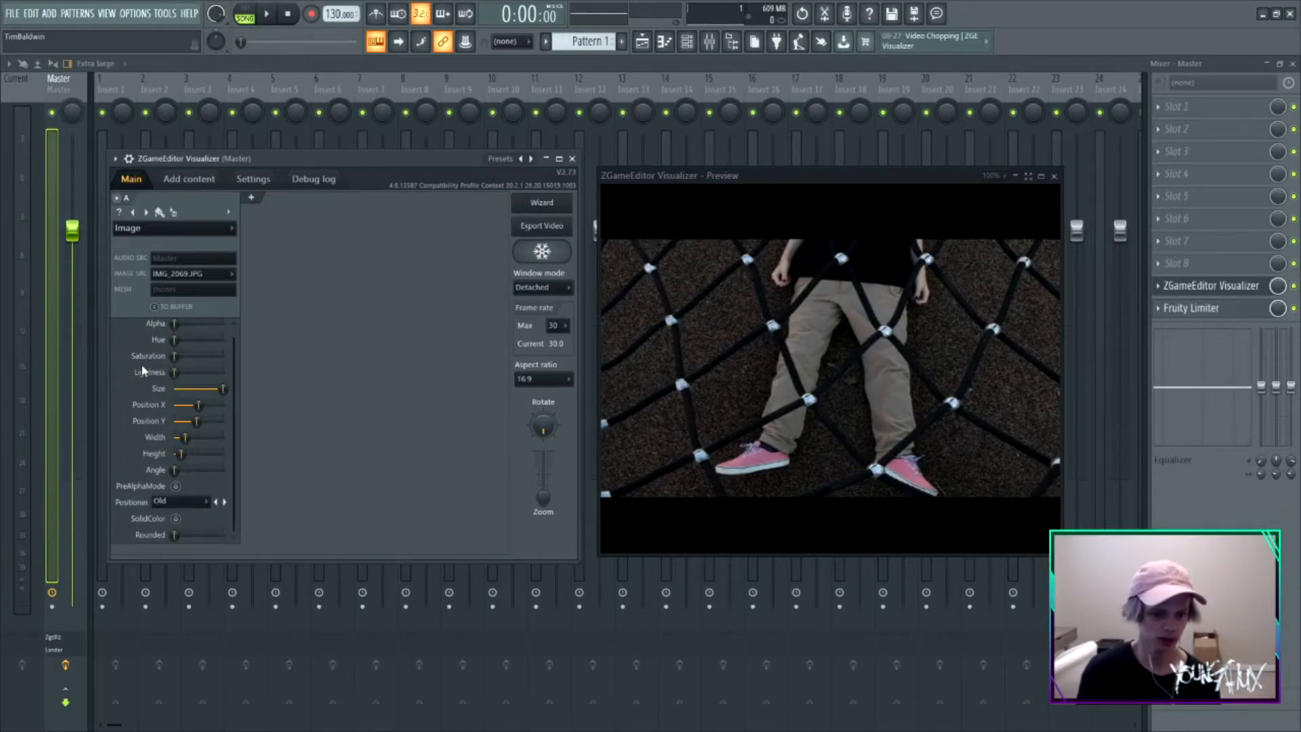
scroll(124, 370, "up", 1)
left_click_drag(175, 380, 183, 380)
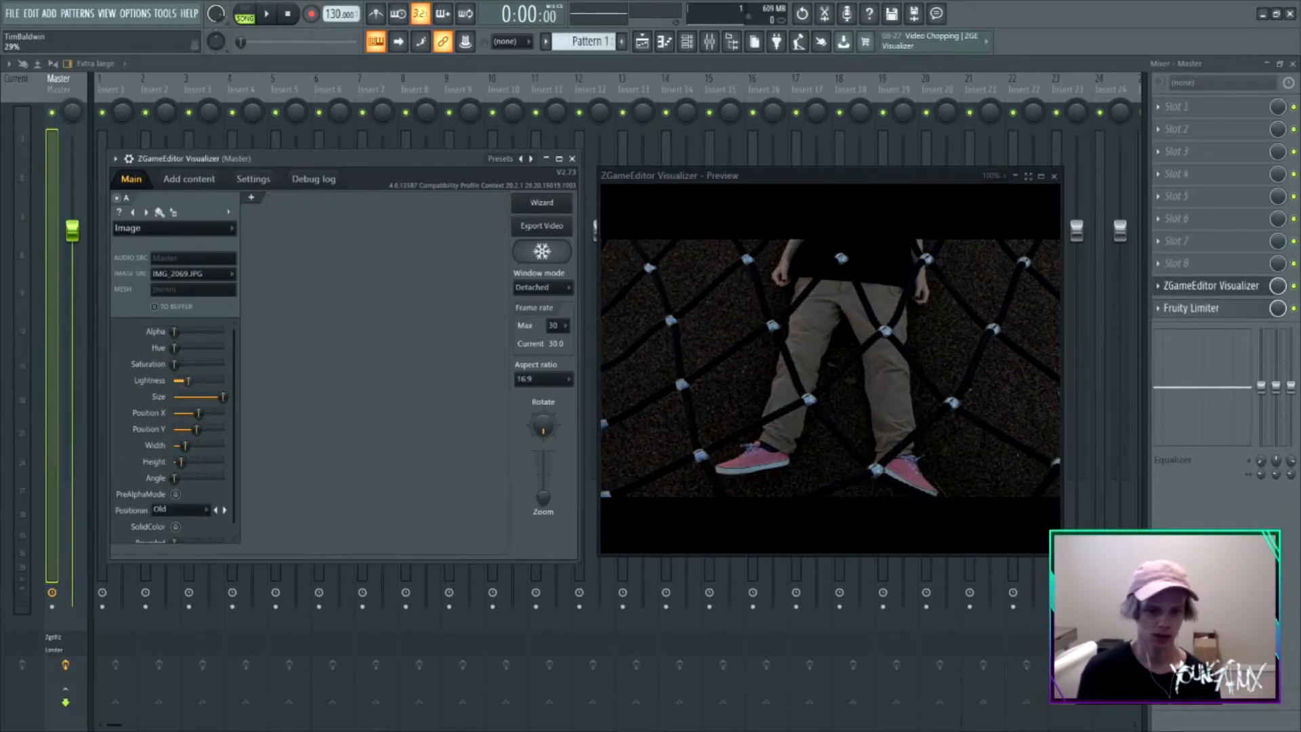
mouse_move(180, 351)
left_mouse_down()
mouse_move(223, 365)
mouse_move(207, 349)
mouse_move(174, 349)
mouse_move(206, 348)
mouse_move(194, 348)
left_mouse_up()
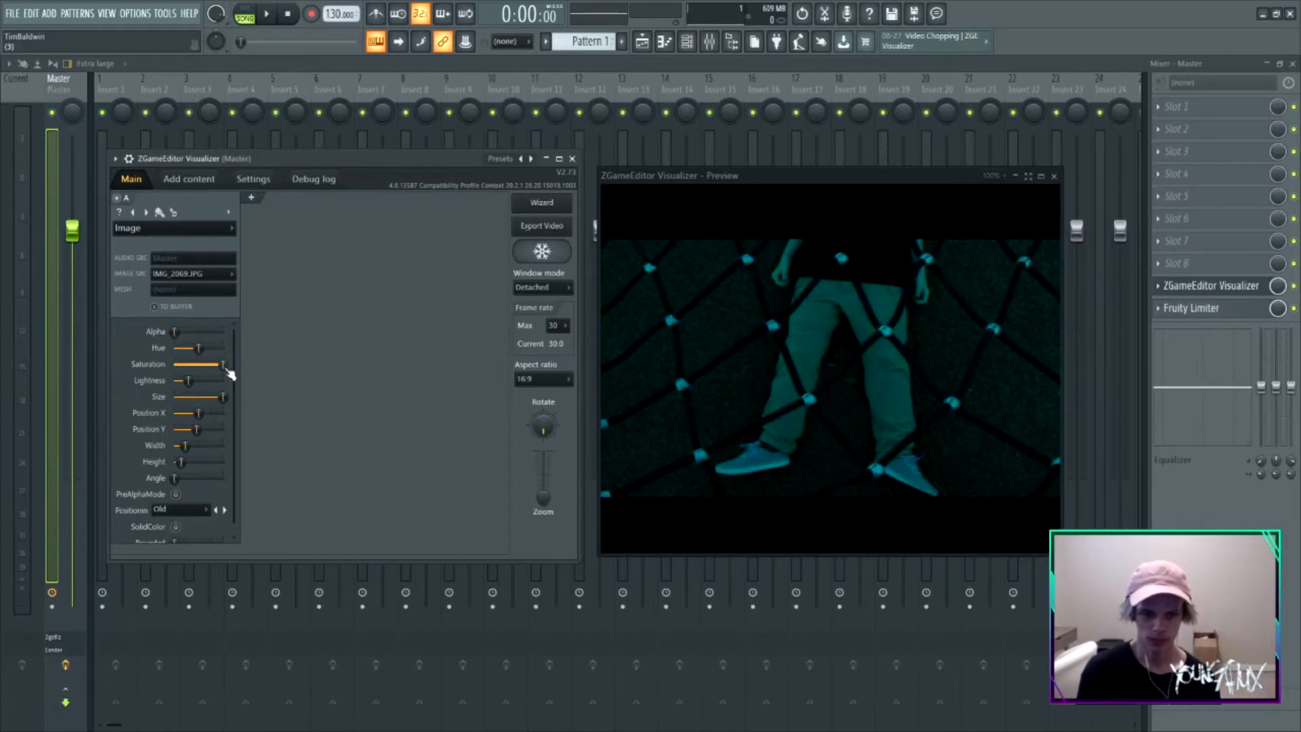
left_click_drag(188, 363, 189, 364)
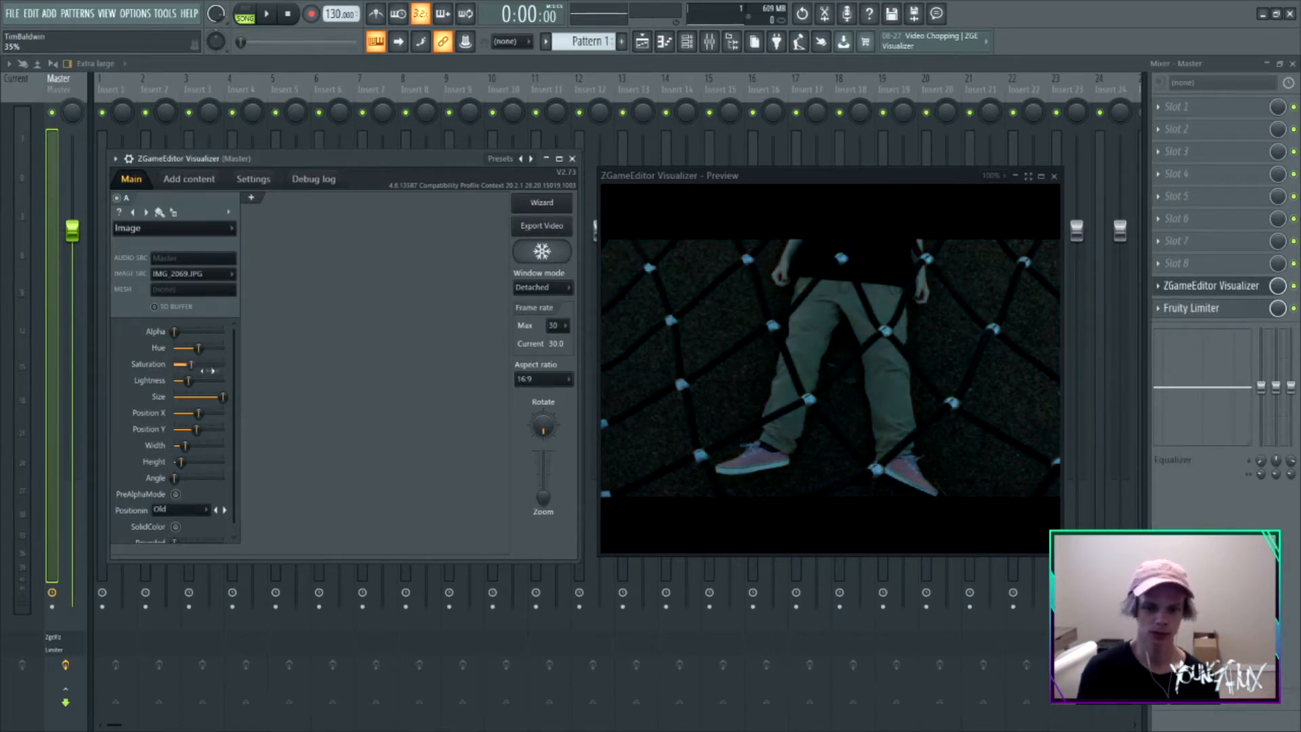
Add an Image layer B showing the Young Flux logo picture, reduced in size and centred over the photo.
left_click(257, 198)
left_click(272, 229)
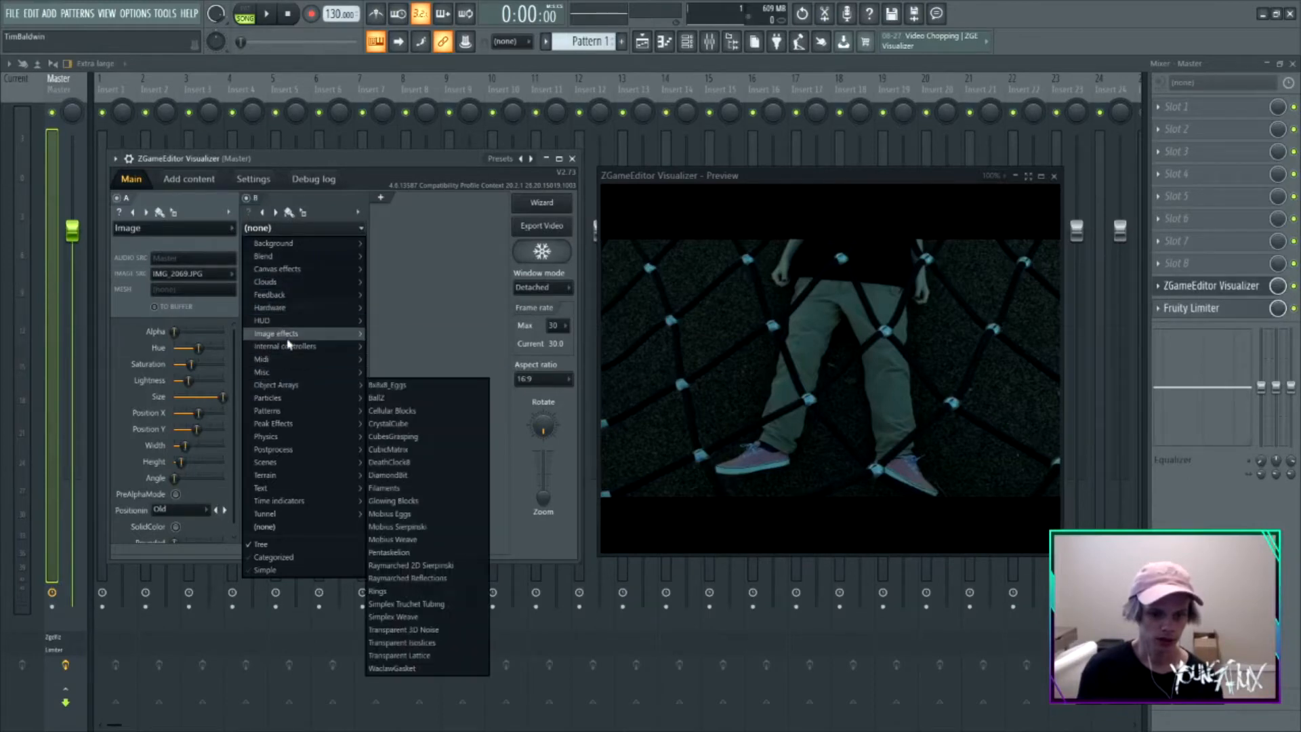
left_click(391, 348)
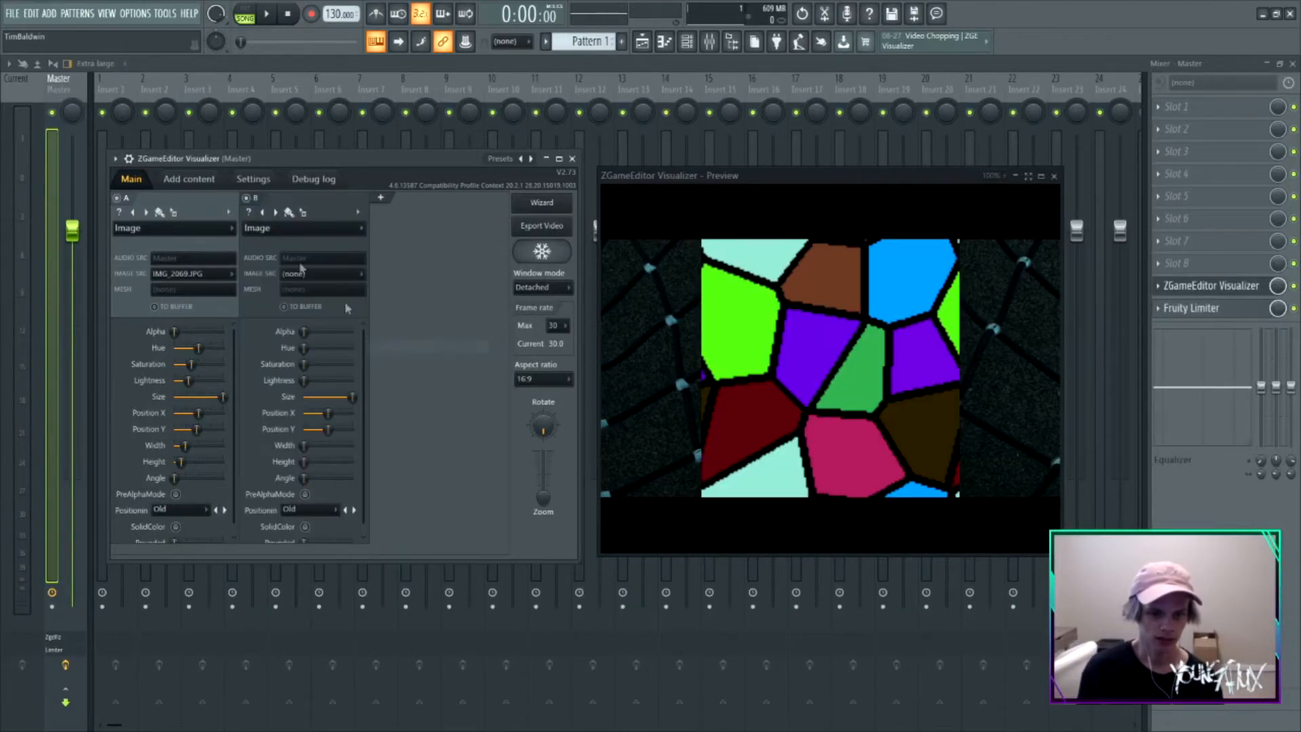
left_click(201, 179)
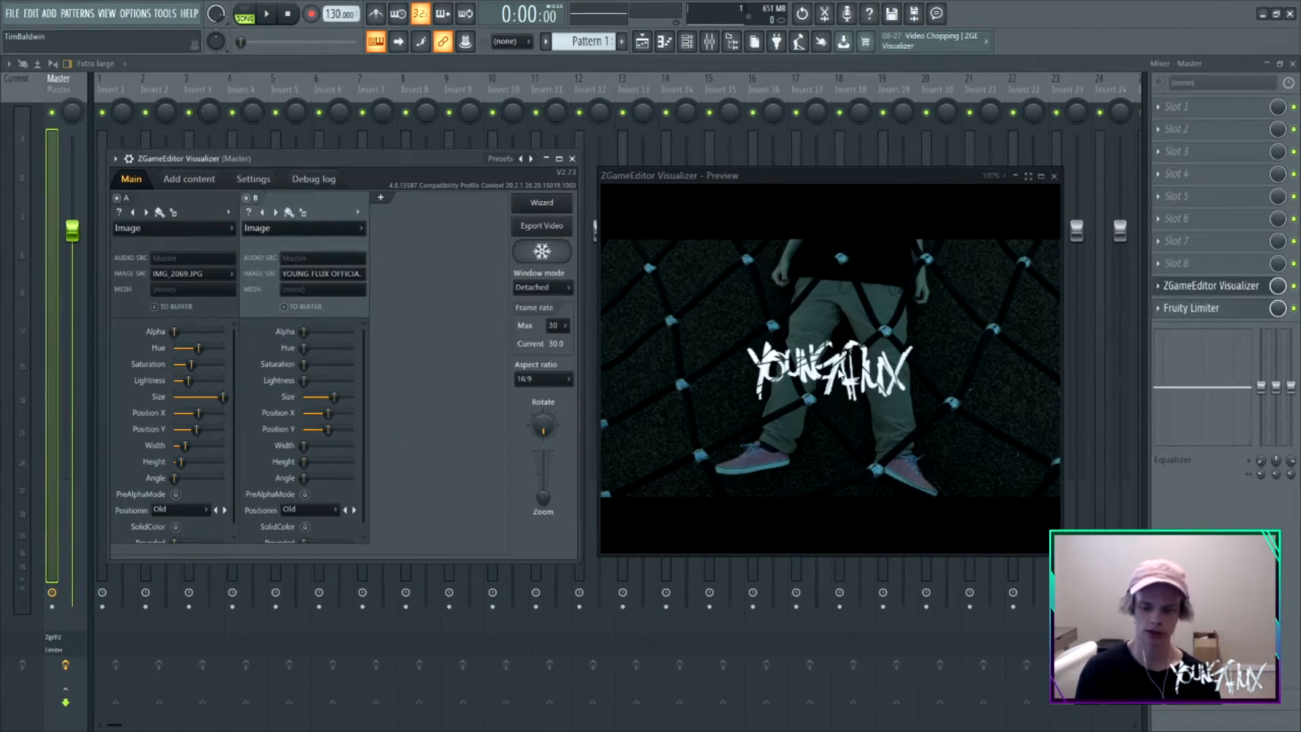
Add a Polar peak effect as layer C and reduce its radius to form a small circle behind the centred logo.
left_click(381, 197)
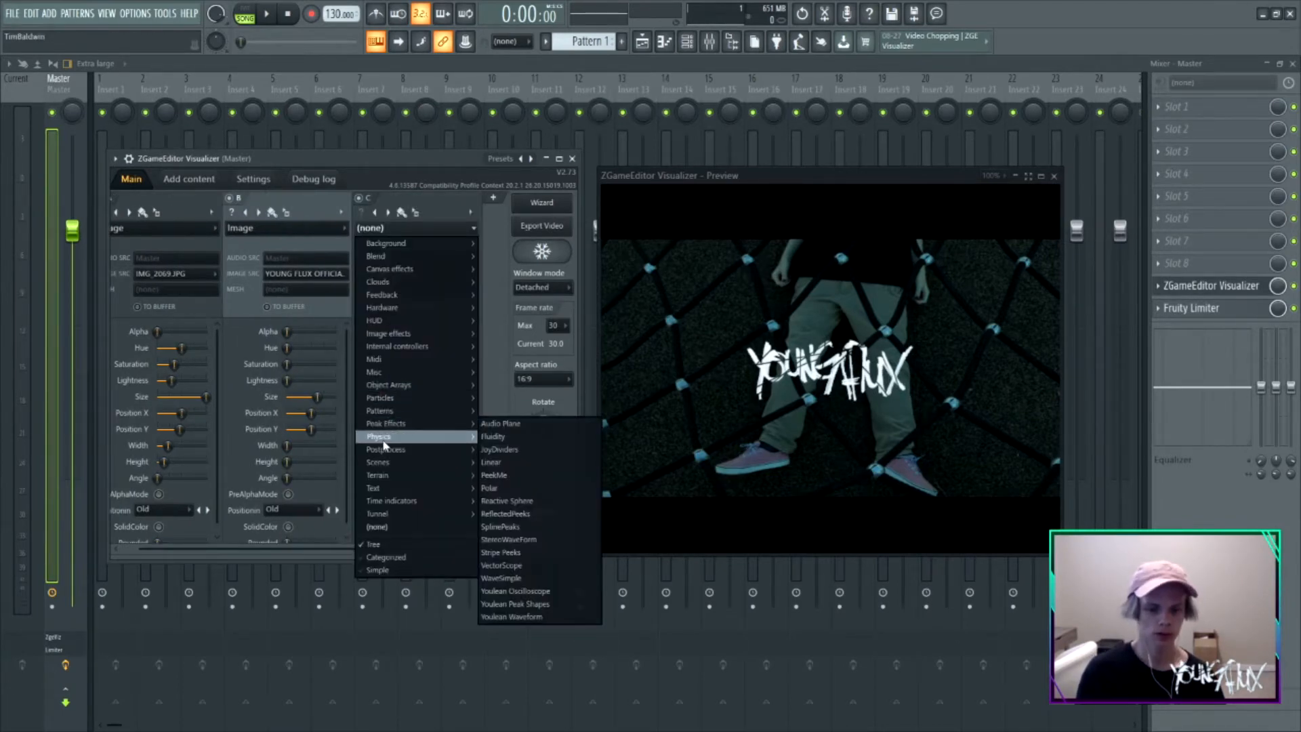
left_click(508, 489)
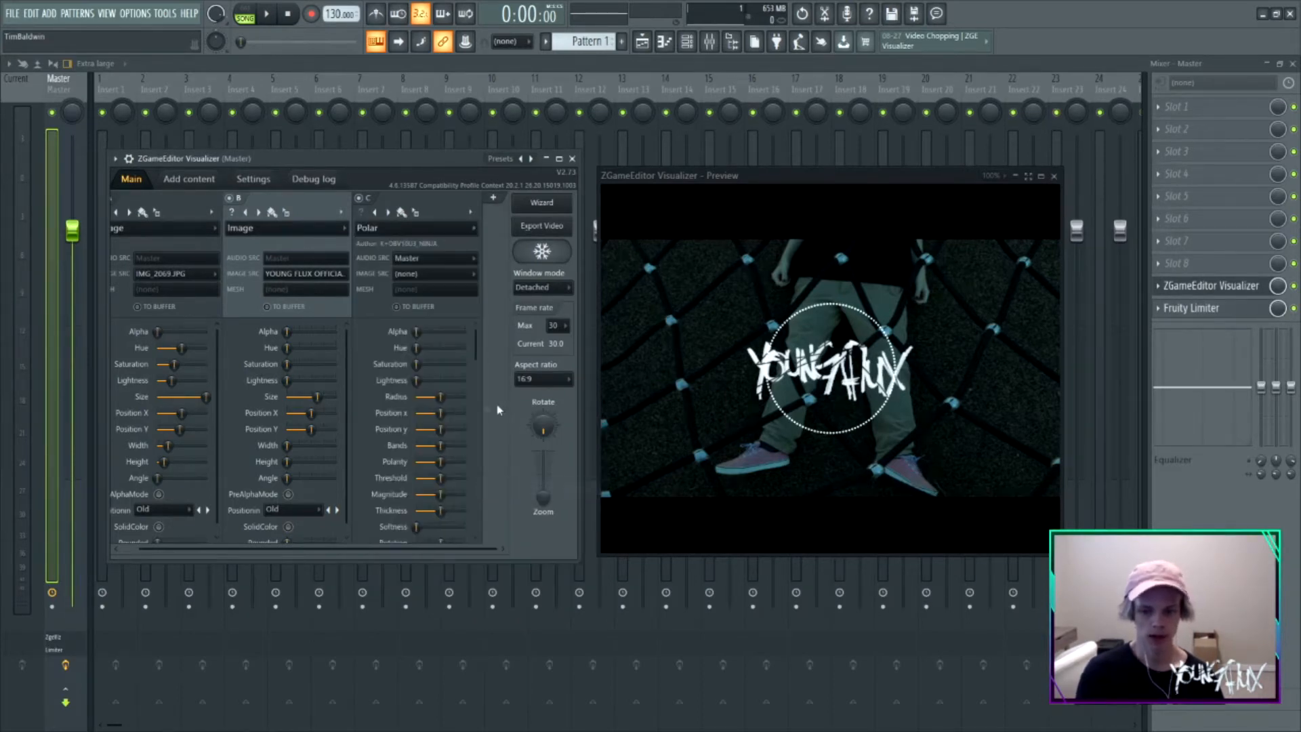
left_click_drag(441, 397, 433, 397)
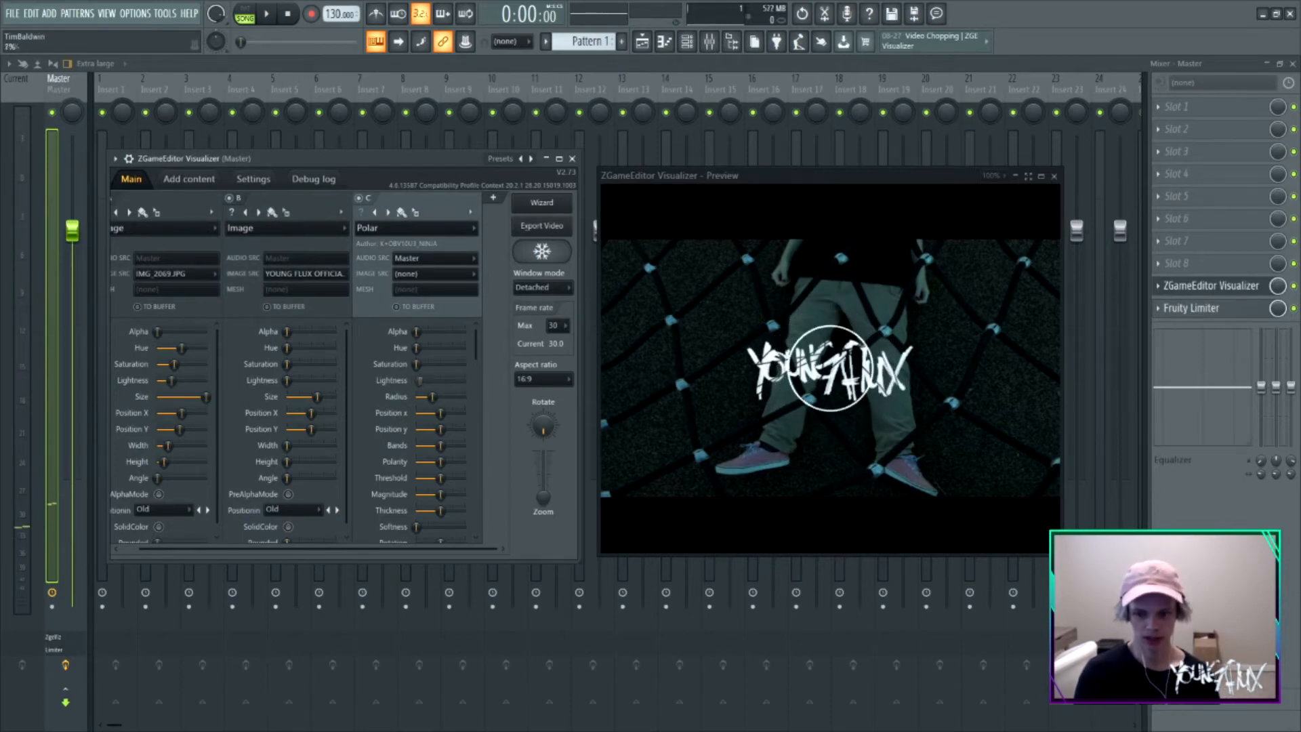
left_click_drag(420, 380, 456, 380)
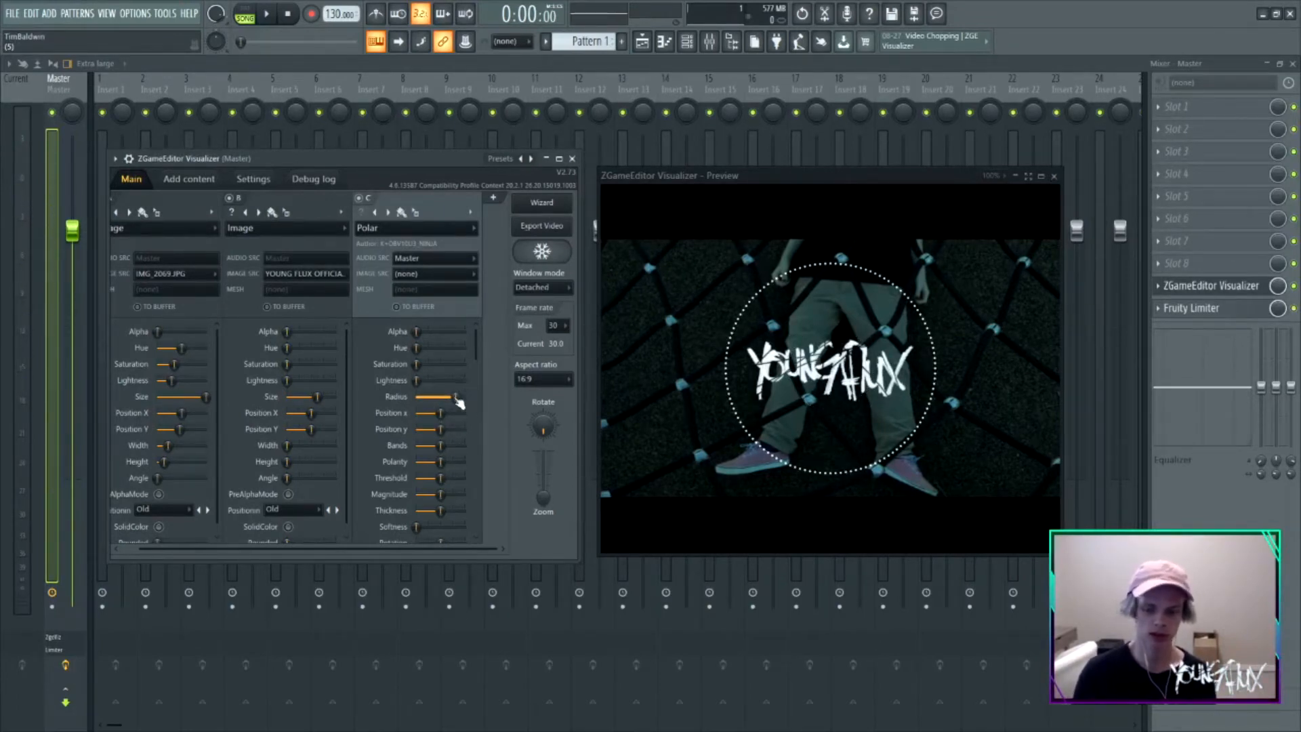
left_click_drag(455, 396, 433, 397)
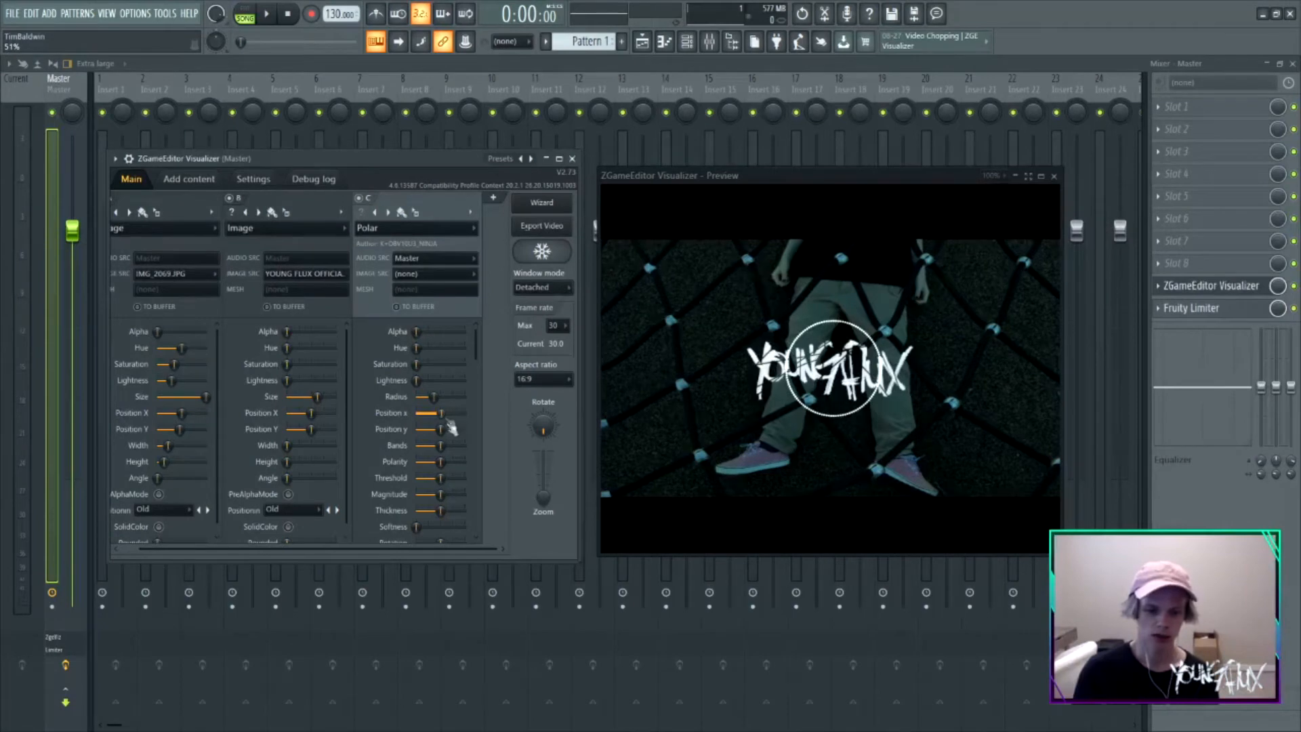
Play the song while raising the Polar layer's Bands to maximum, and tint its circle blue with Hue, Saturation and Lightness.
key("space")
mouse_move(440, 445)
left_mouse_down()
mouse_move(461, 445)
mouse_move(416, 445)
mouse_move(437, 445)
left_mouse_up()
key("space")
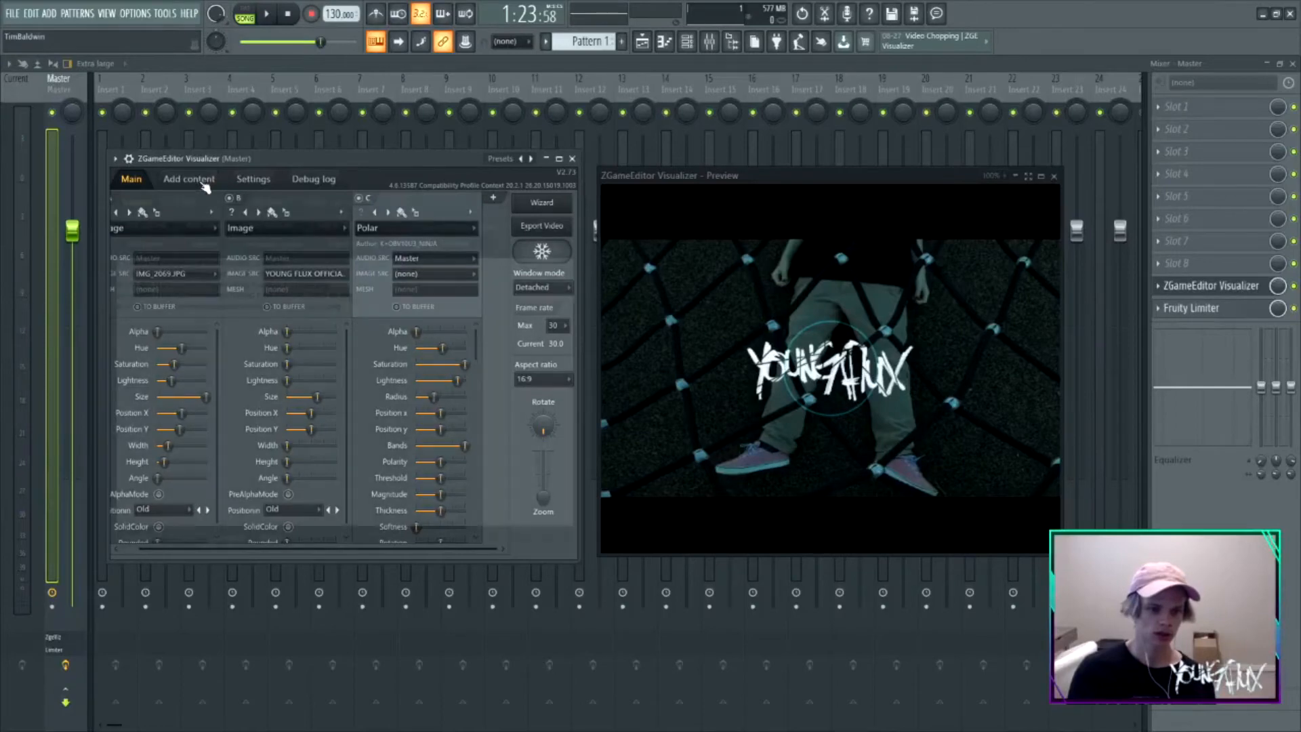
Enter "I KNOW THAT" as the visualizer's text content.
left_click(189, 180)
left_click(224, 202)
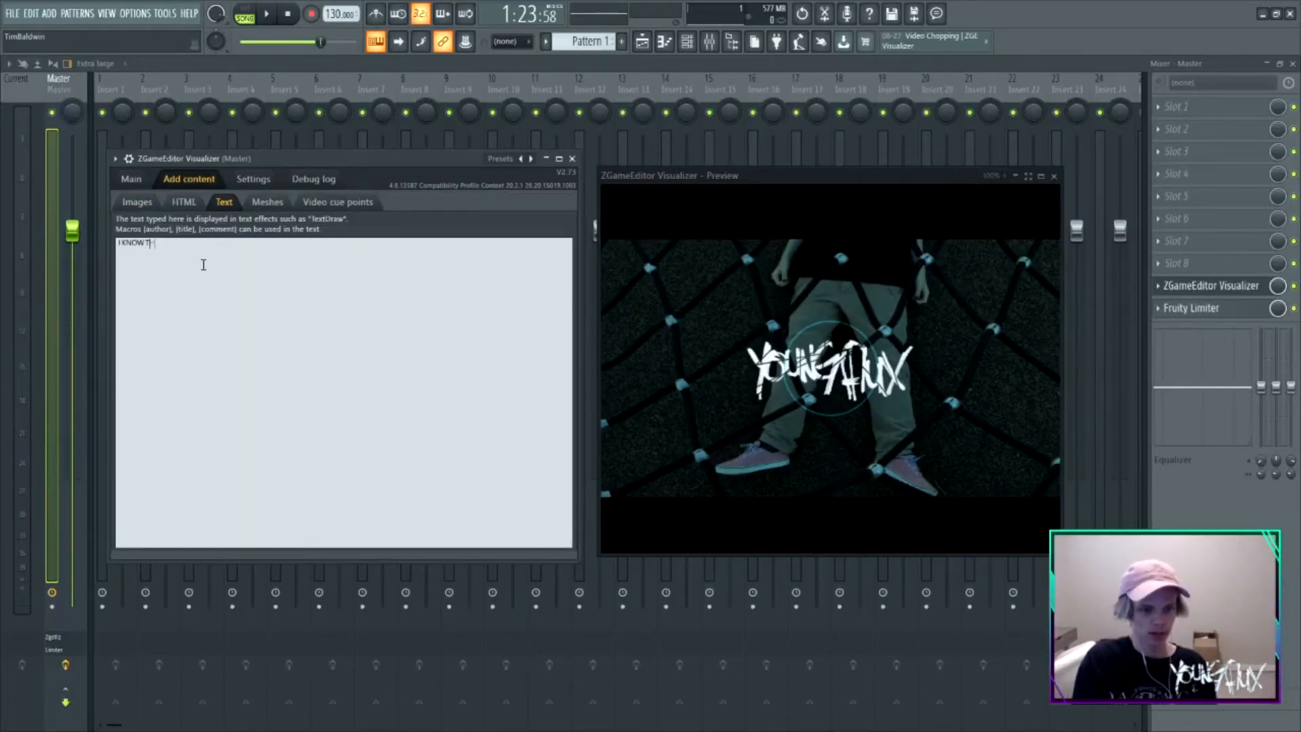
key("BackSpace")
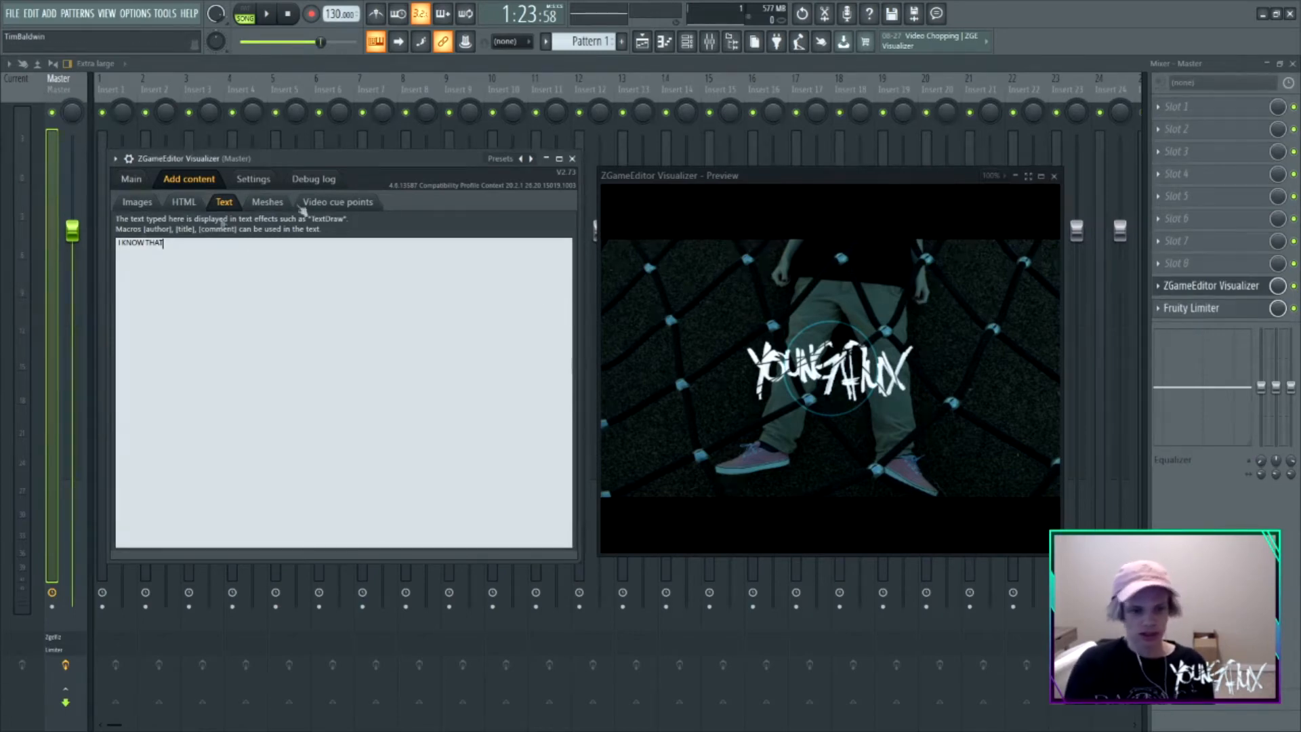
Add a HUD Text layer D and centre its title below the logo, with Position X slightly reduced and Position Y at 83%.
left_click(145, 183)
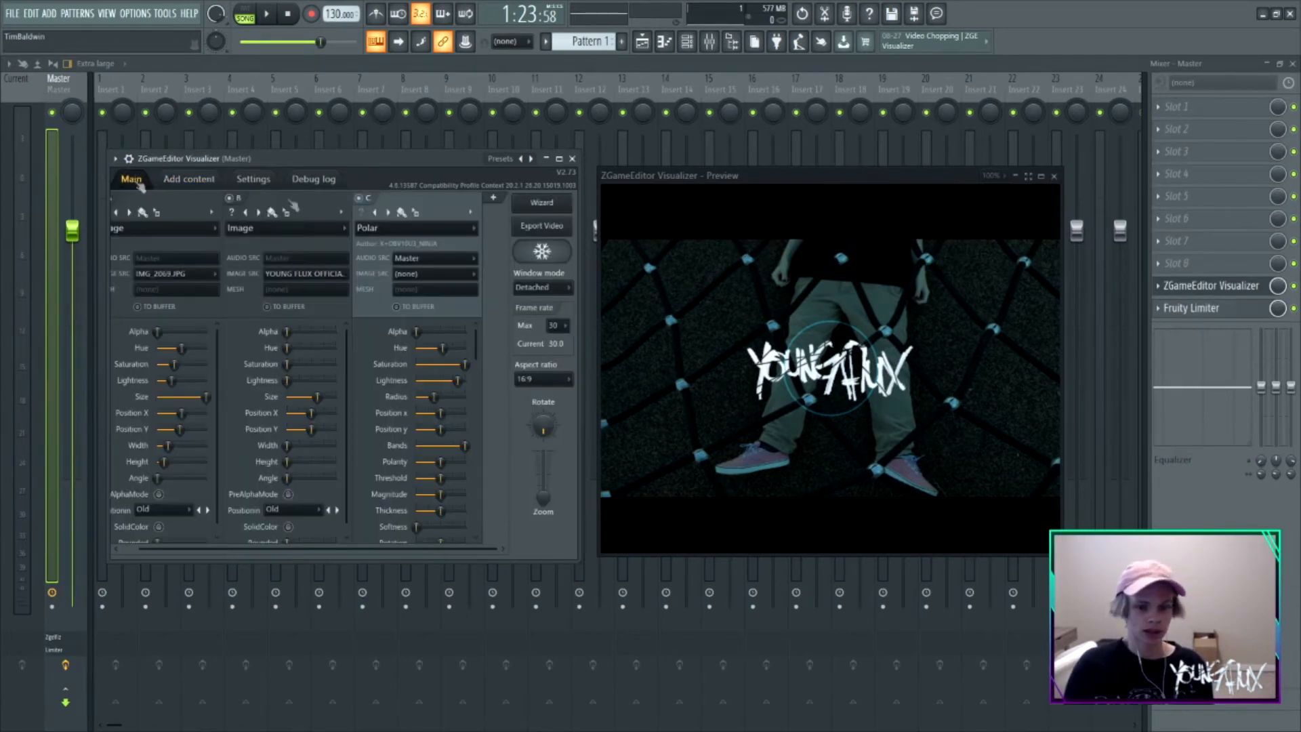
left_click(494, 198)
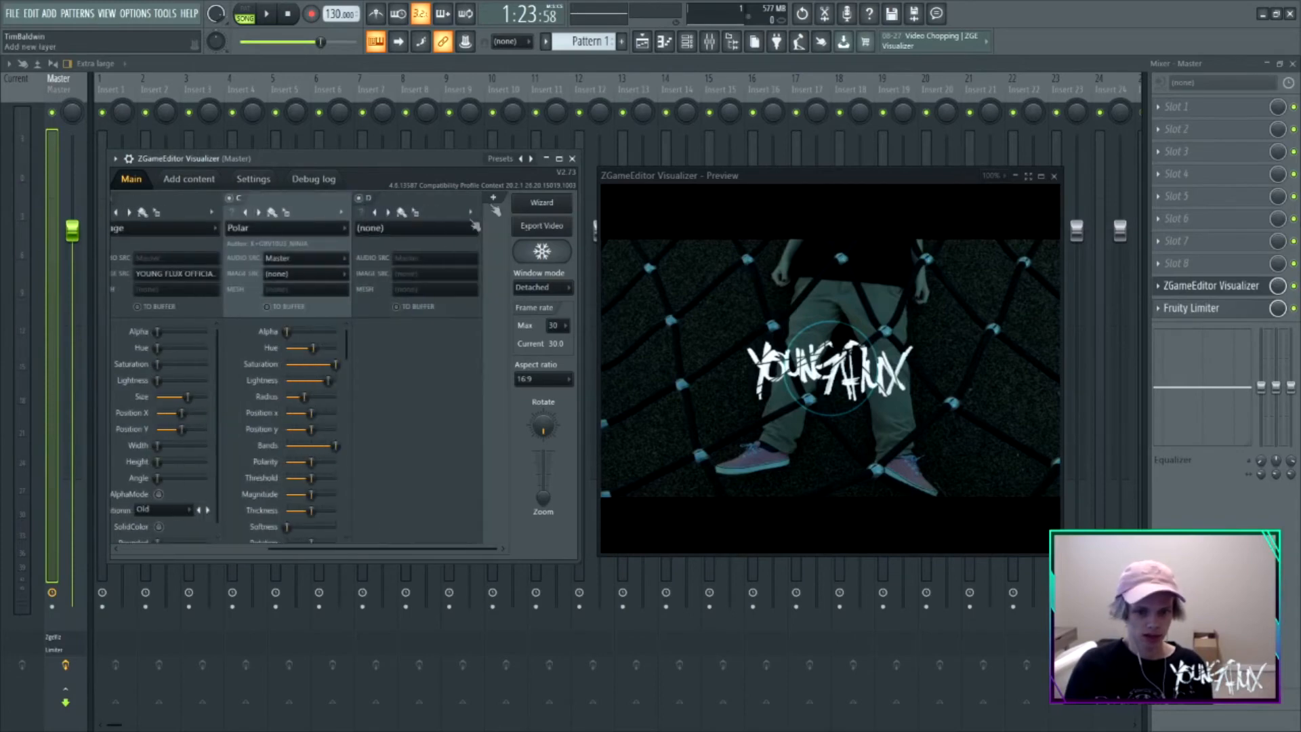
left_click(384, 234)
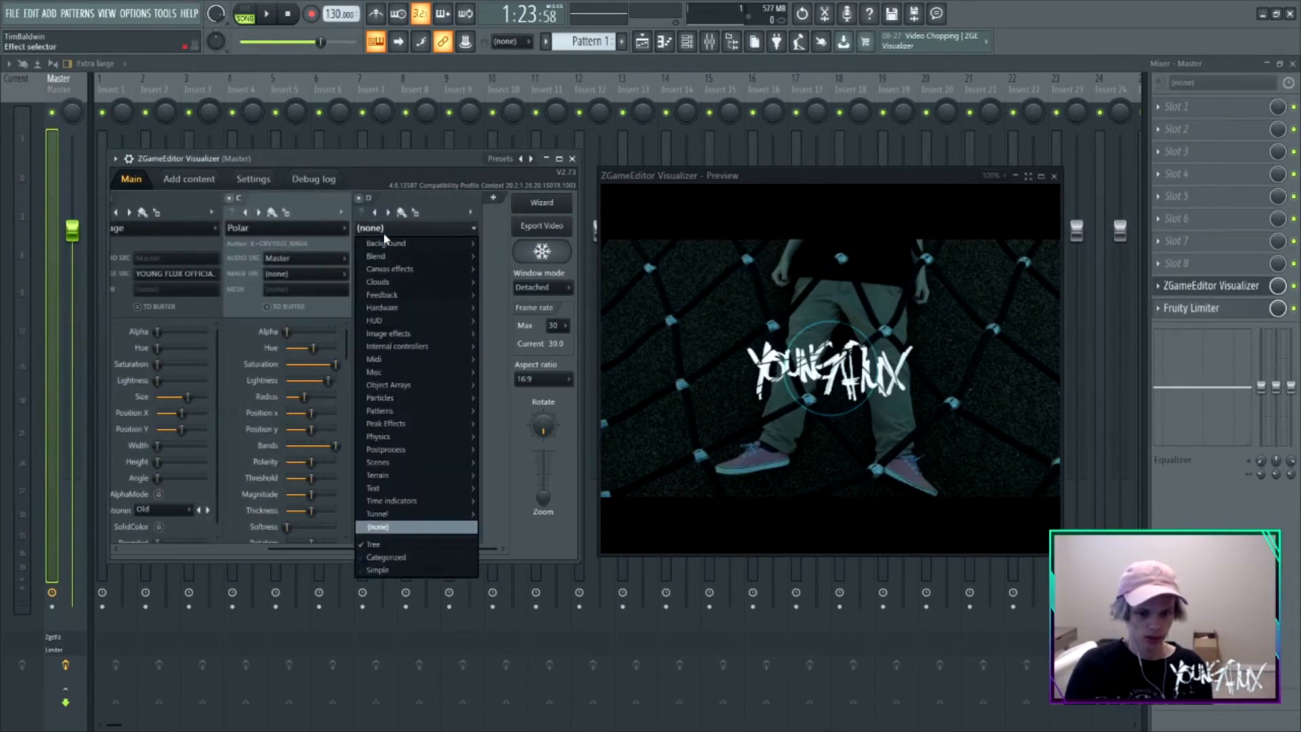
mouse_move(394, 321)
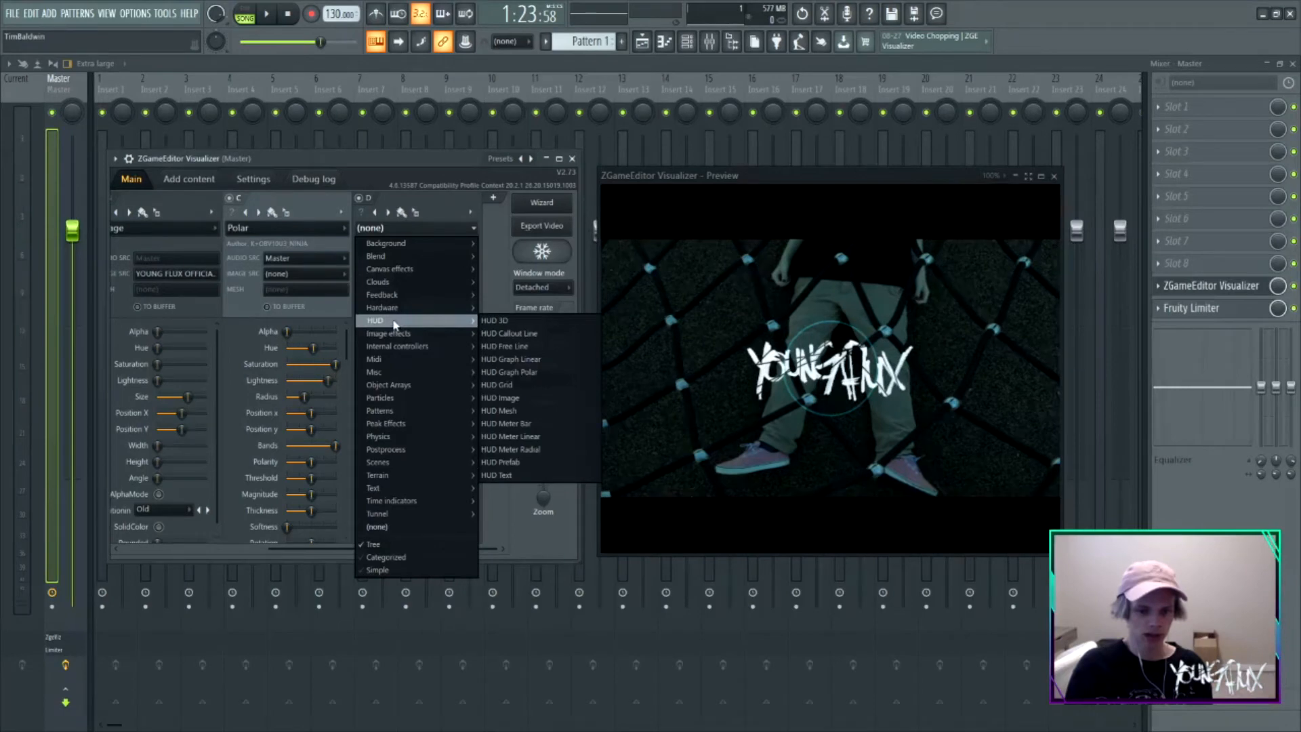
left_click(514, 475)
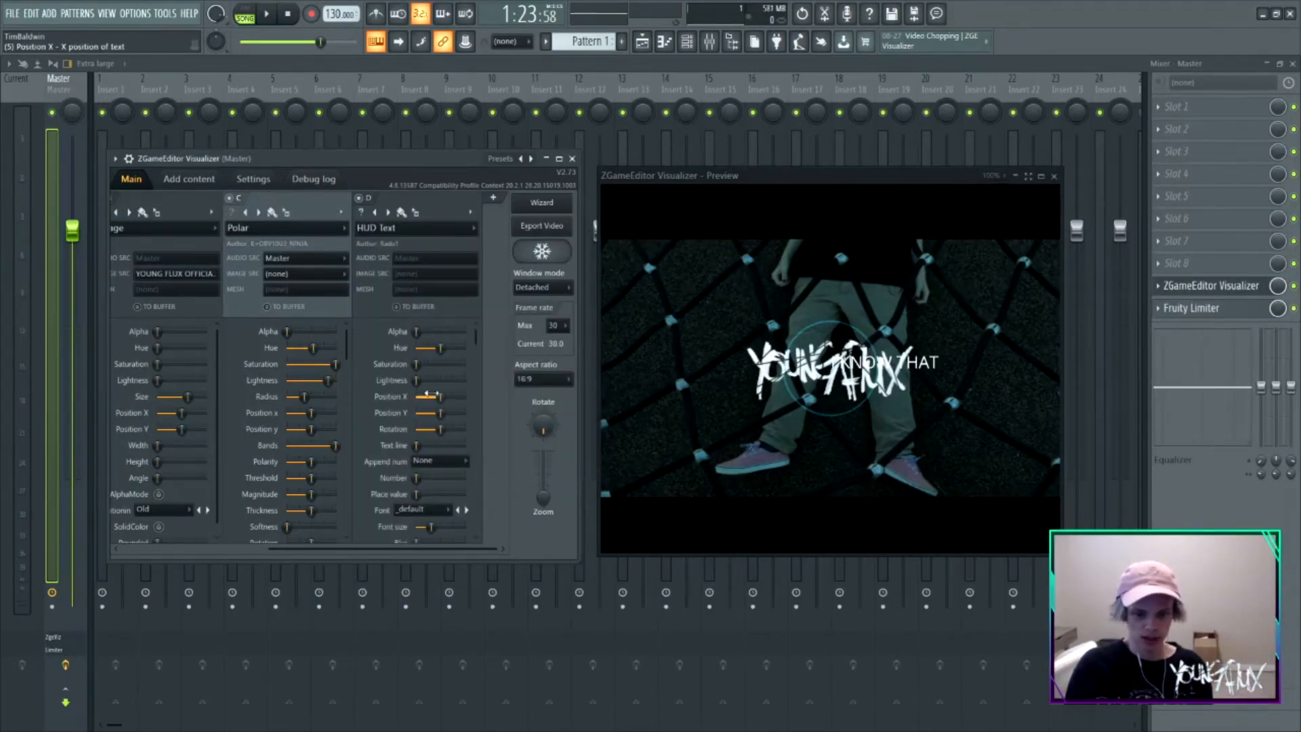
left_click_drag(440, 401, 456, 412)
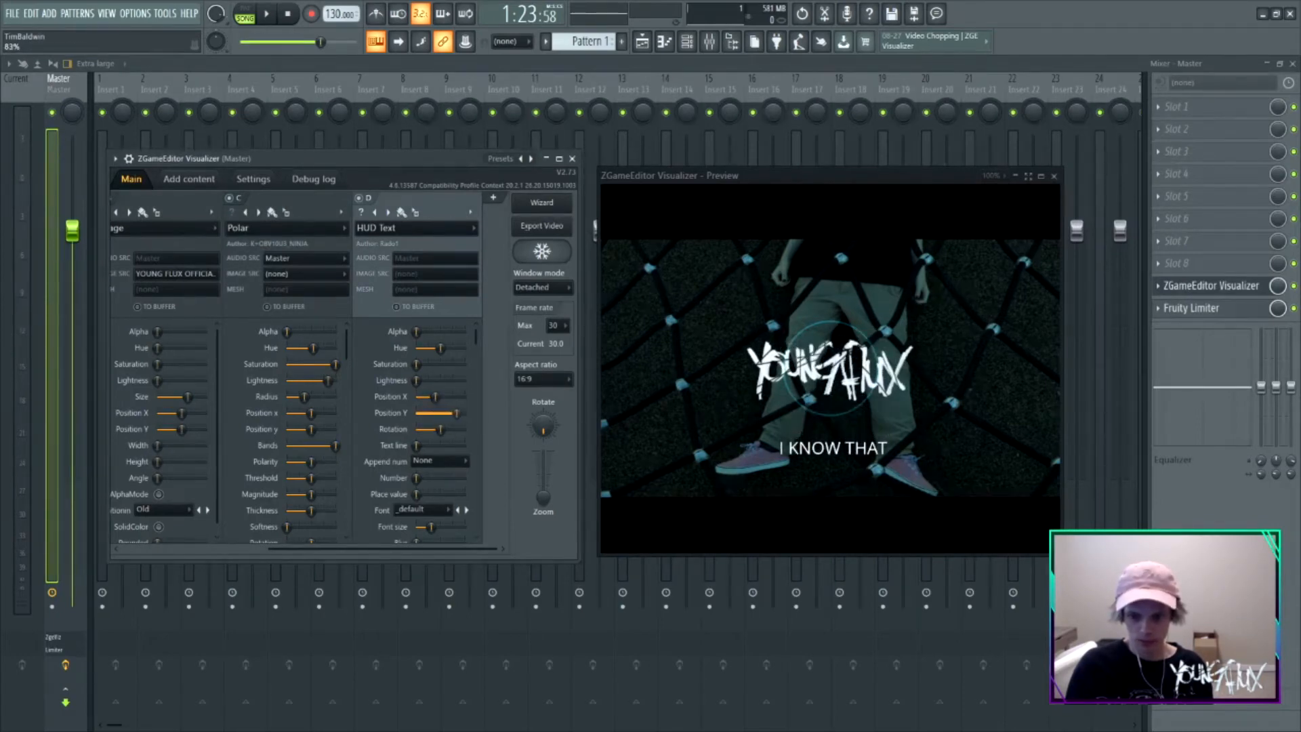
Set the HUD Text title's font to Montserrat-BlackItalic, shrink it slightly and move it up closer beneath the logo.
left_click(423, 509)
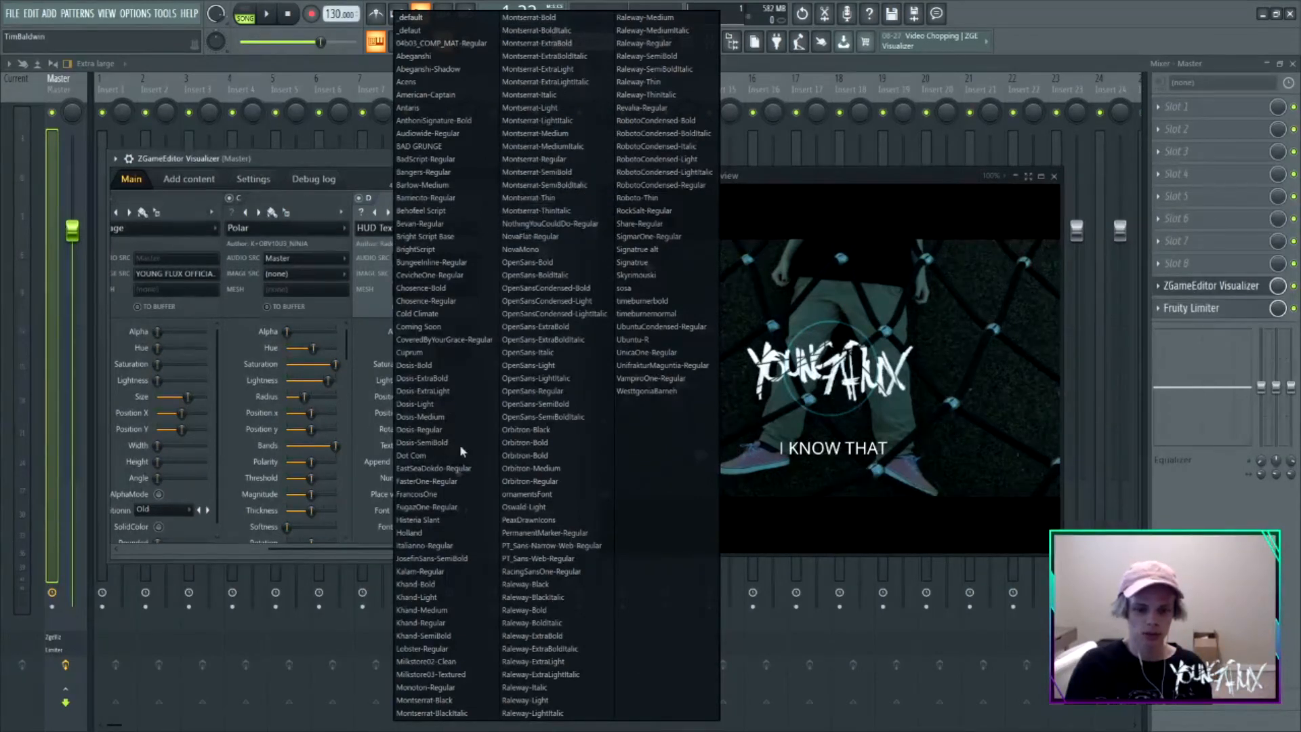
left_click(430, 712)
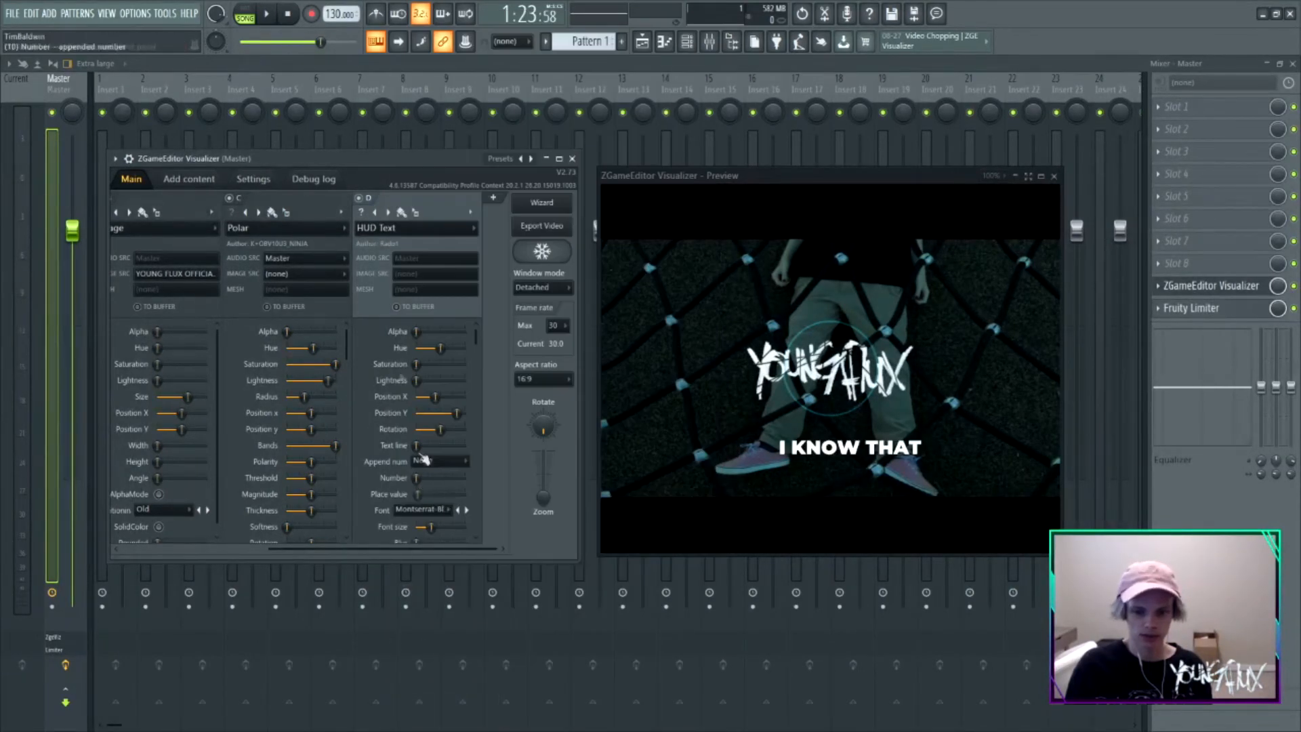
left_click_drag(435, 397, 432, 397)
left_click_drag(456, 413, 458, 413)
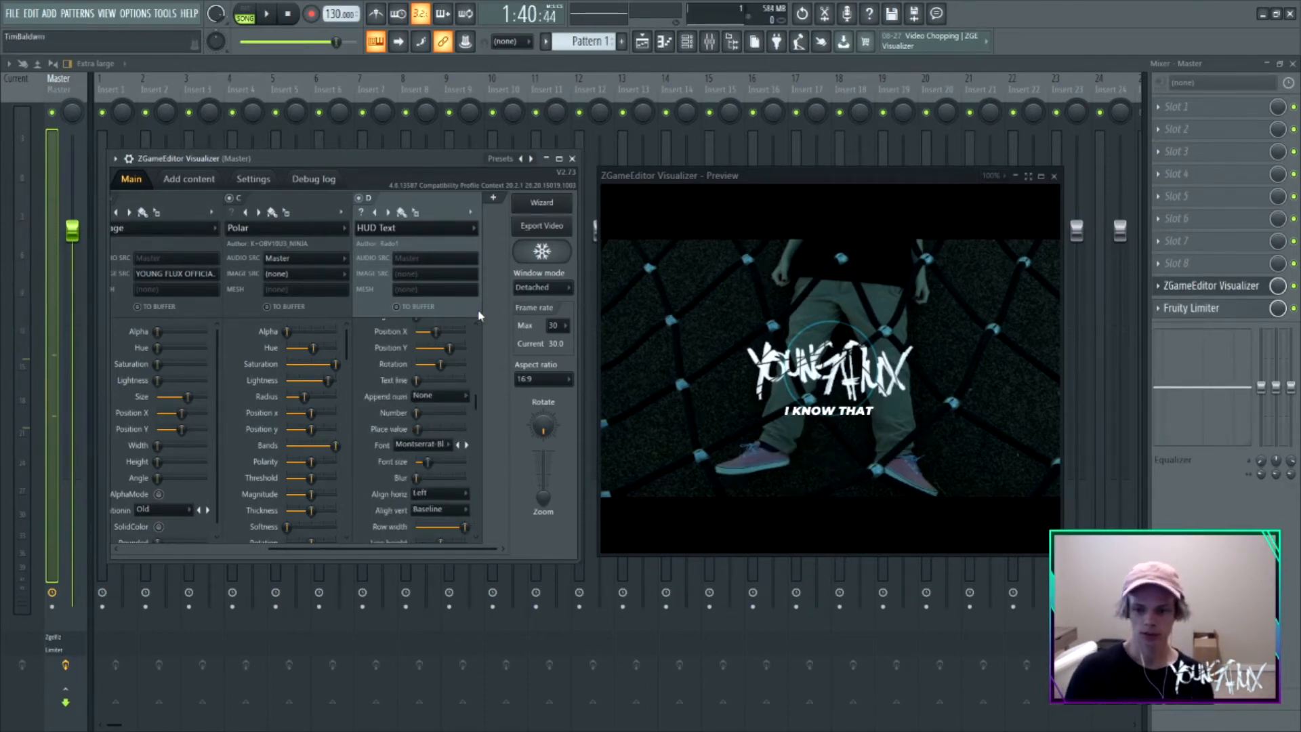
Add a new layer E with the FogMachine background effect and leave it enabled.
left_click_drag(321, 550, 440, 565)
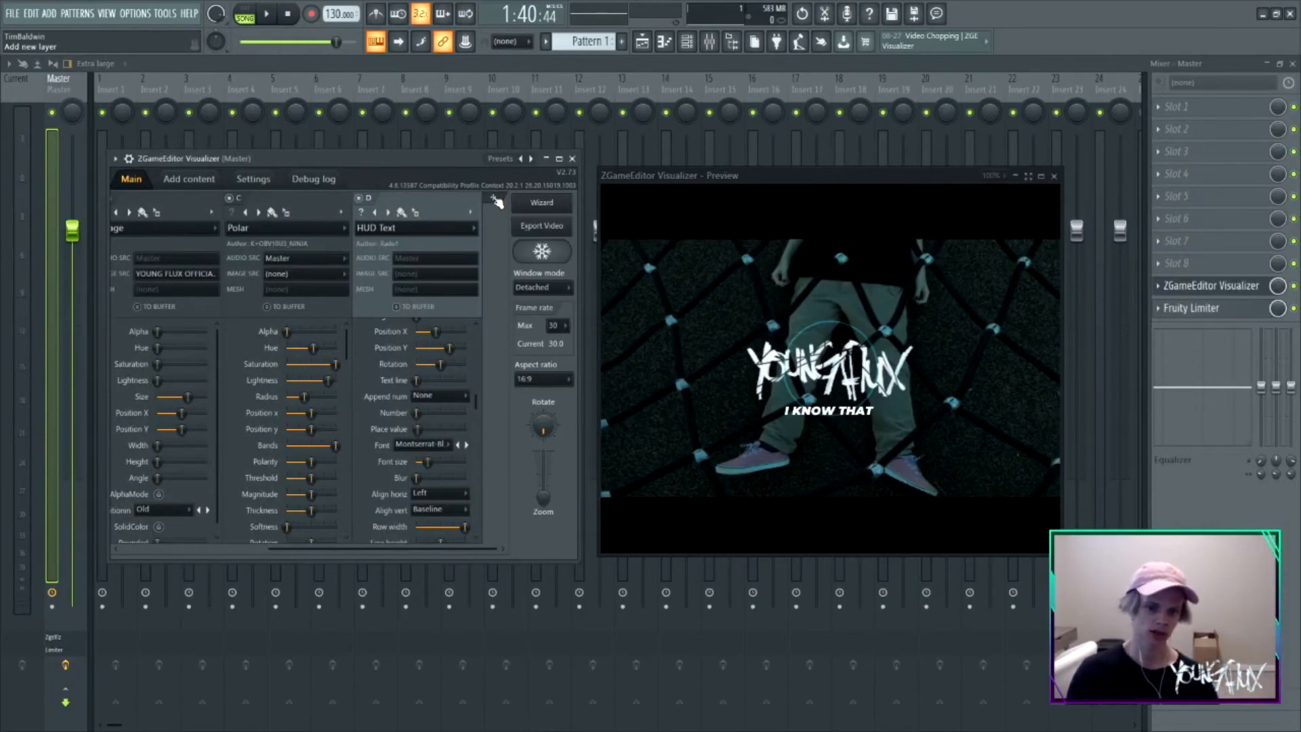
left_click(494, 198)
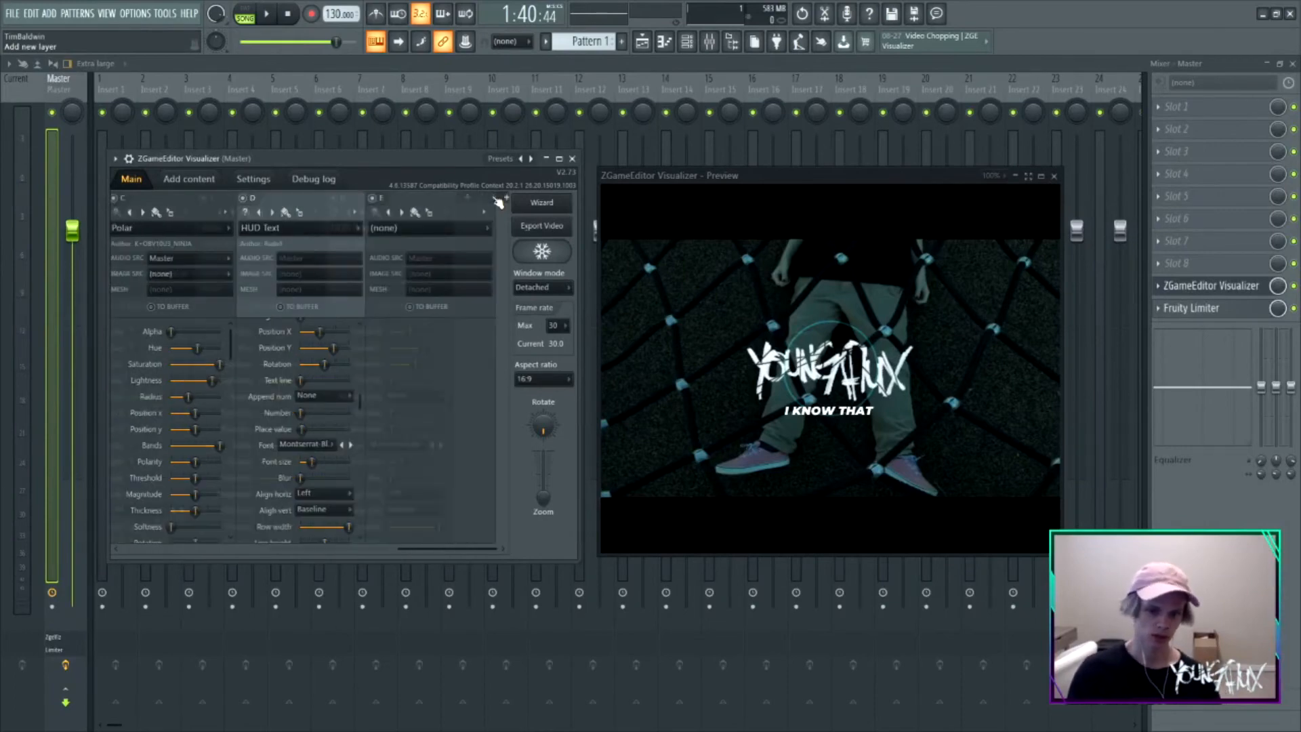
left_click(411, 230)
mouse_move(415, 243)
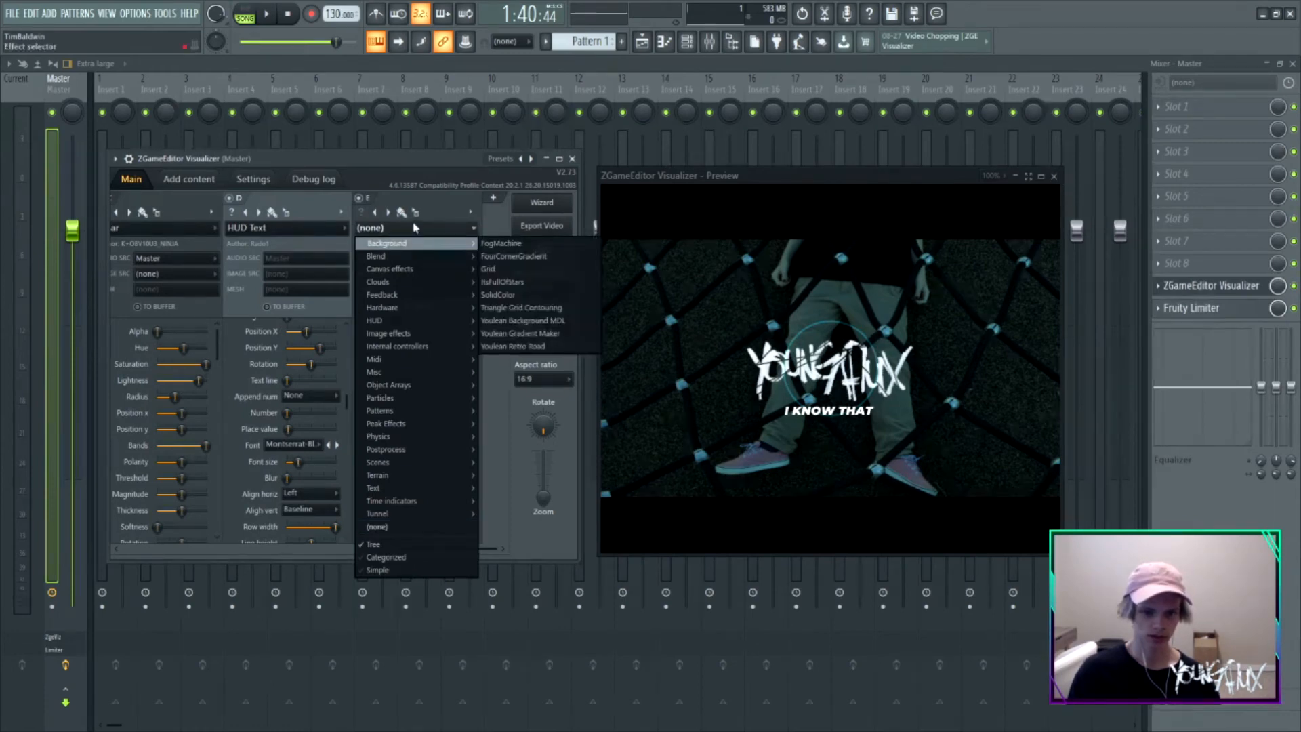
left_click(513, 244)
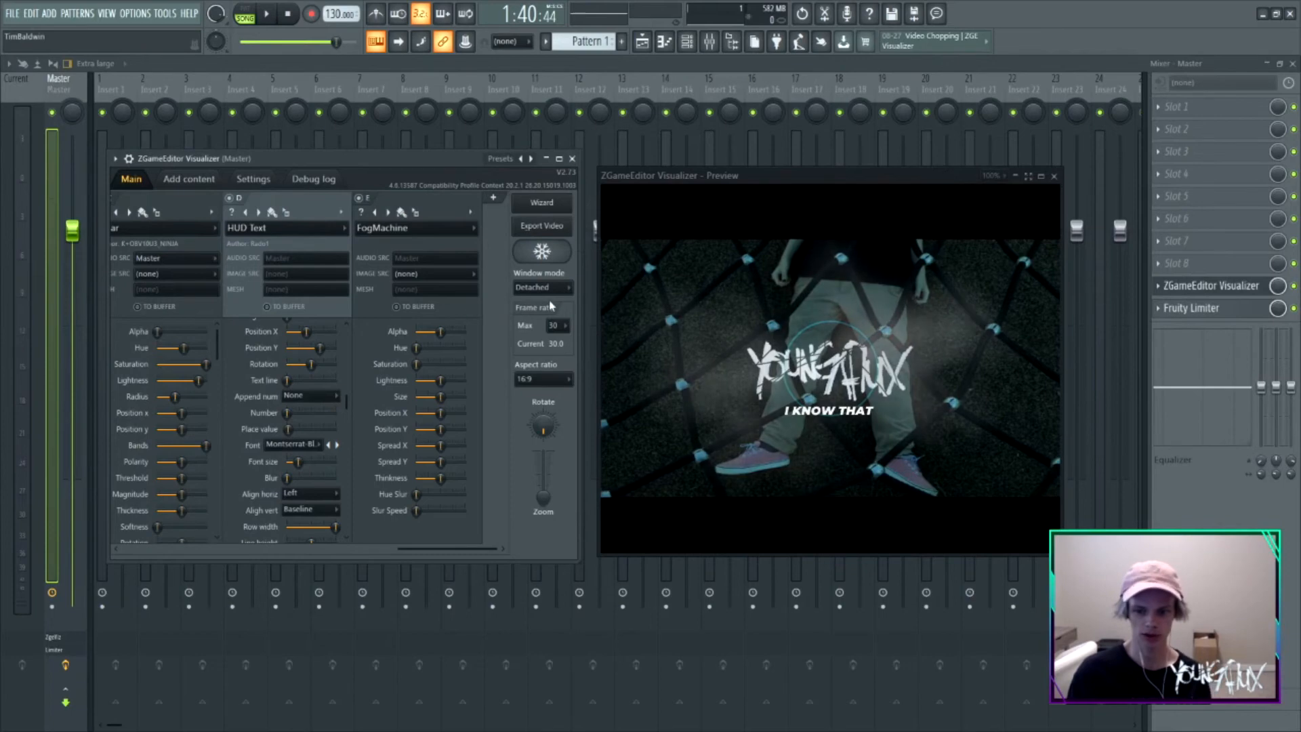
left_click(414, 197)
left_click(384, 199)
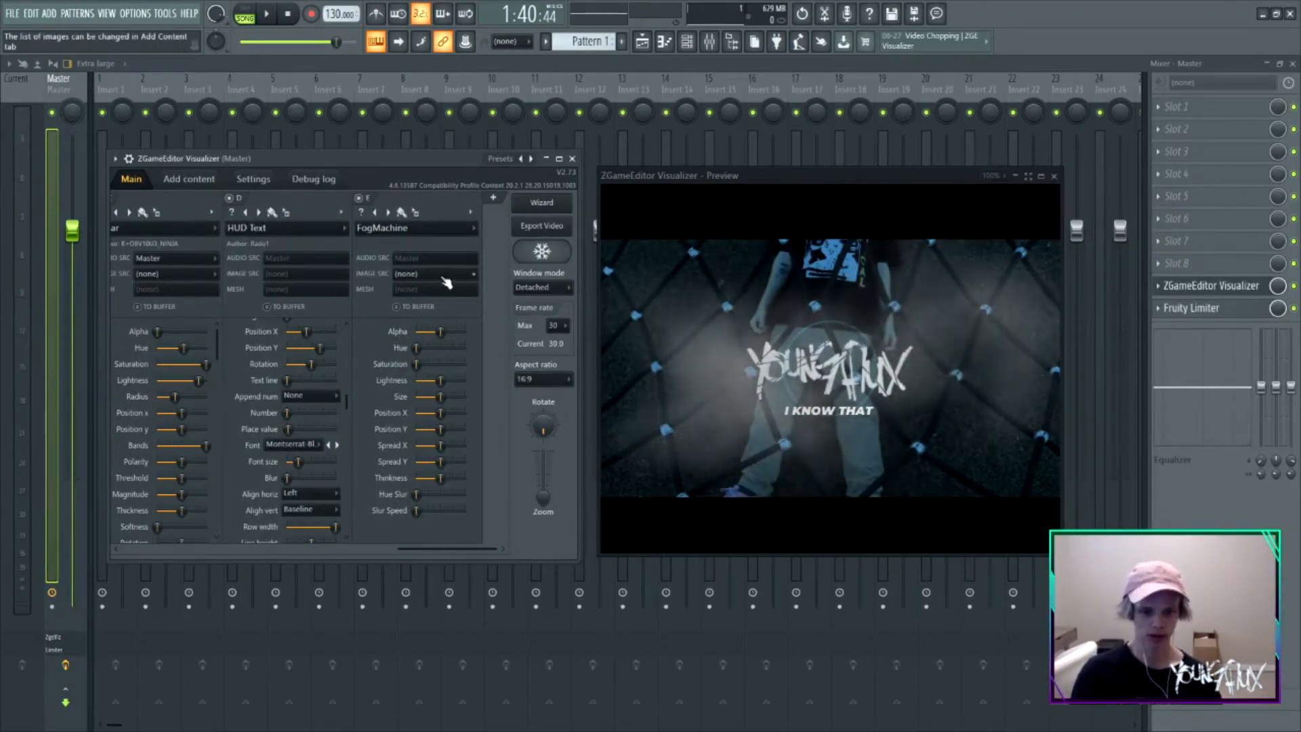
Move the FogMachine layer back past the text, Polar and logo layers, directly after background image layer A.
left_click(471, 212)
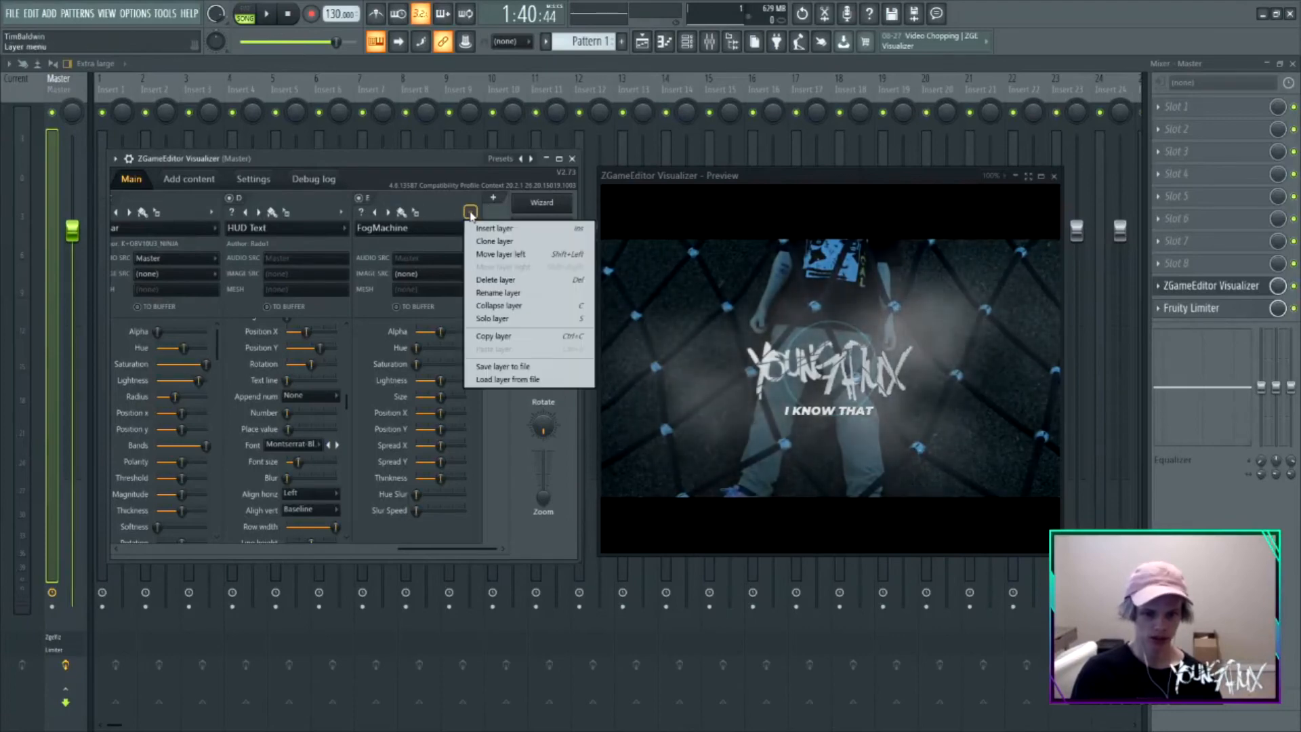
left_click(500, 254)
left_click(341, 212)
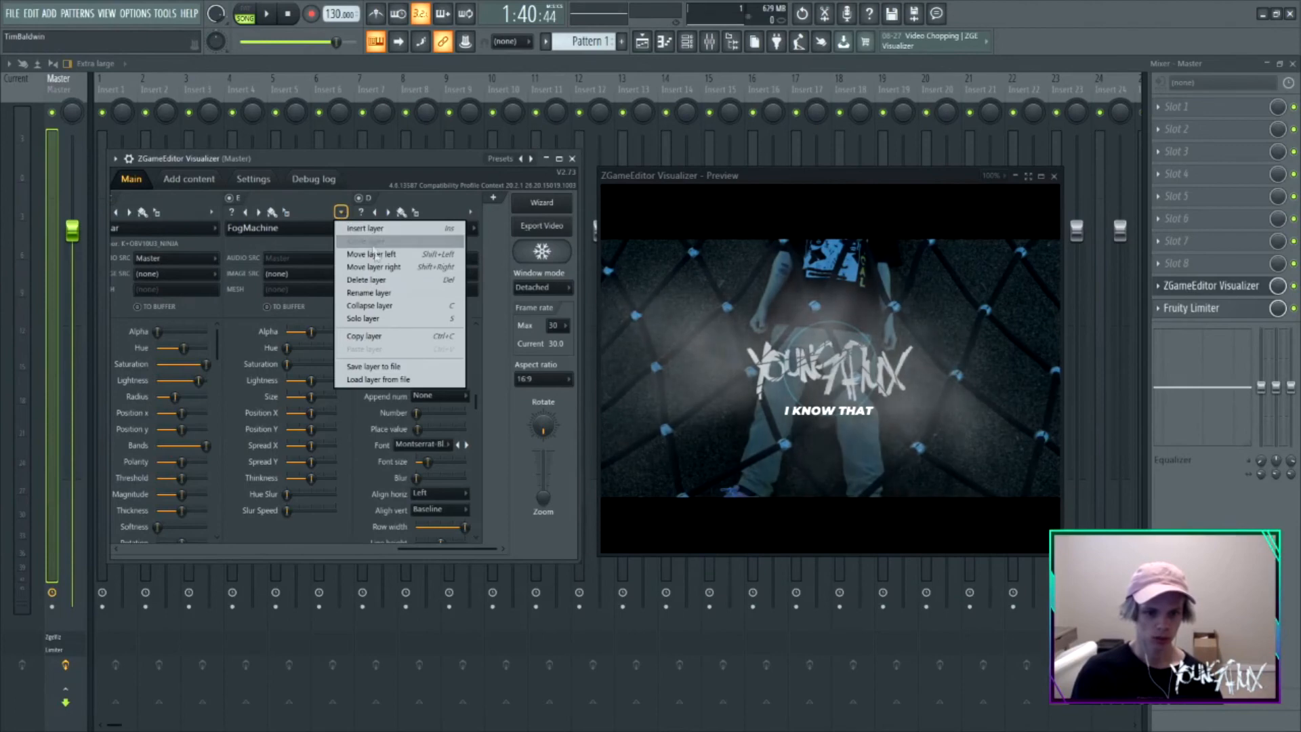
left_click(380, 255)
left_click_drag(459, 549, 219, 549)
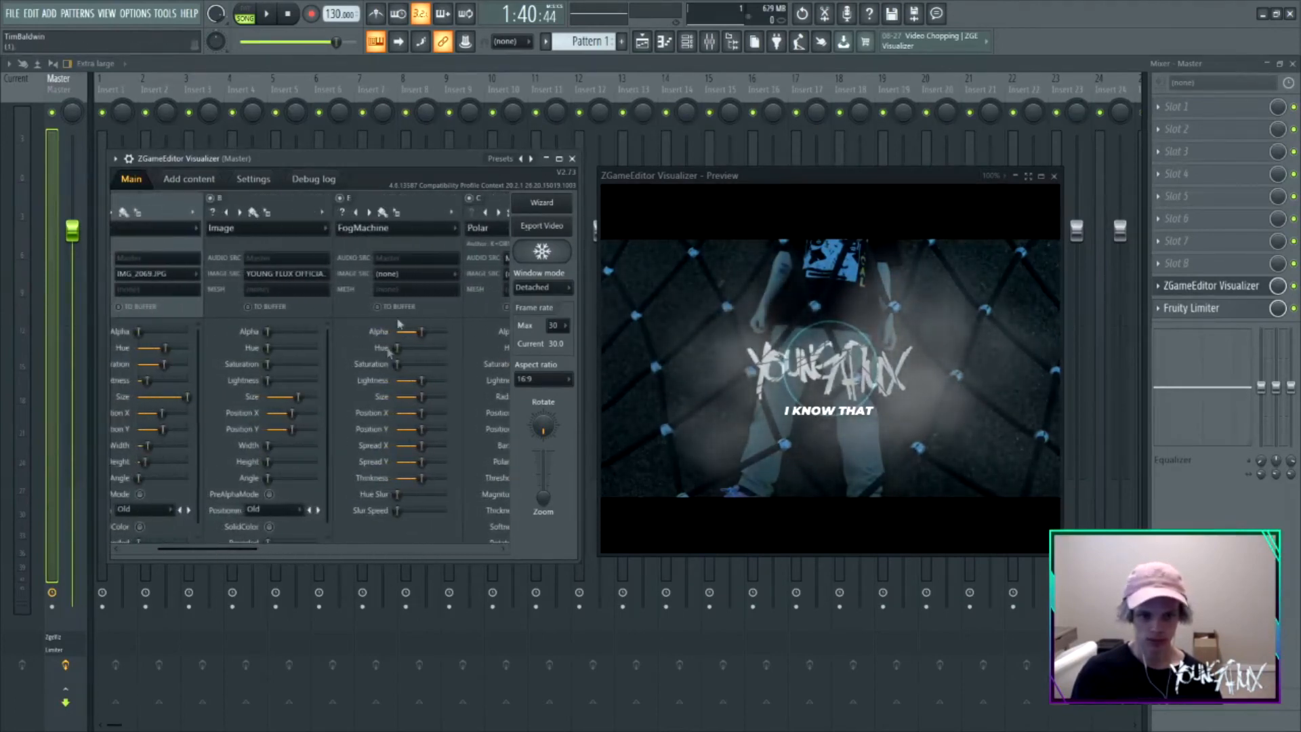
left_click(460, 233)
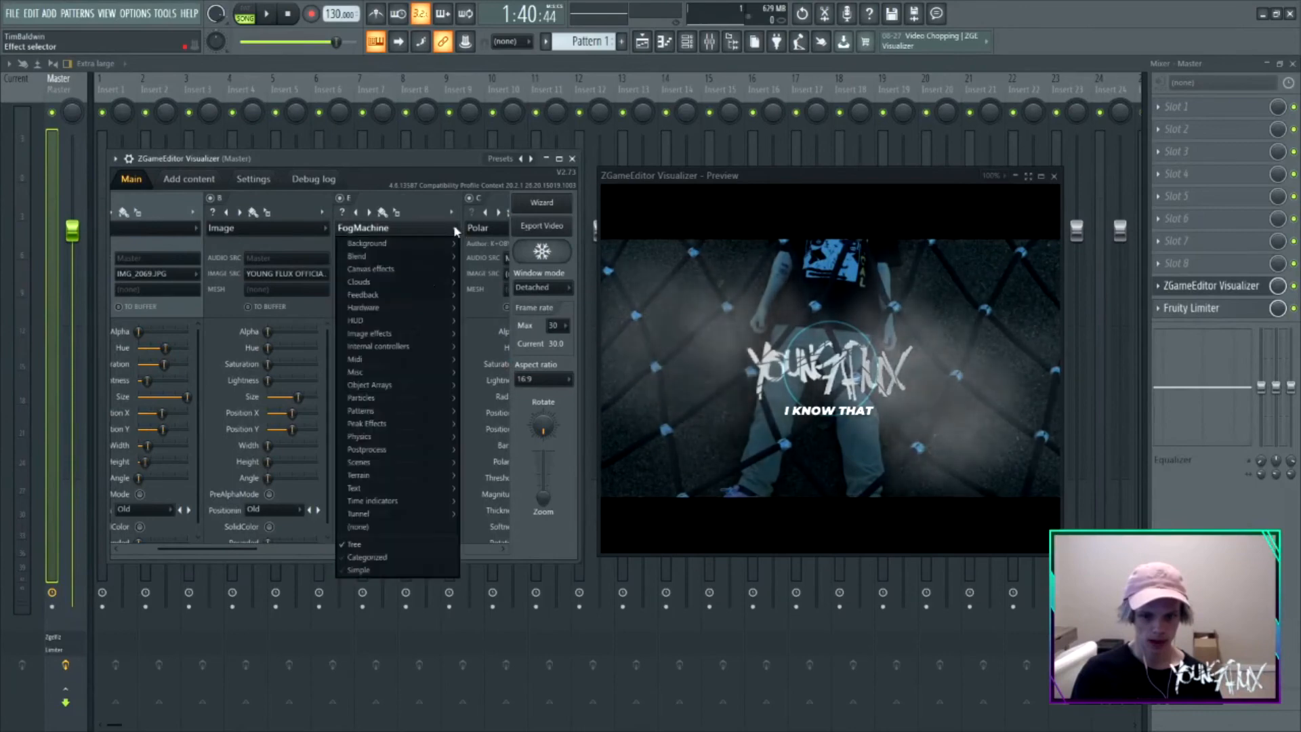
left_click(450, 212)
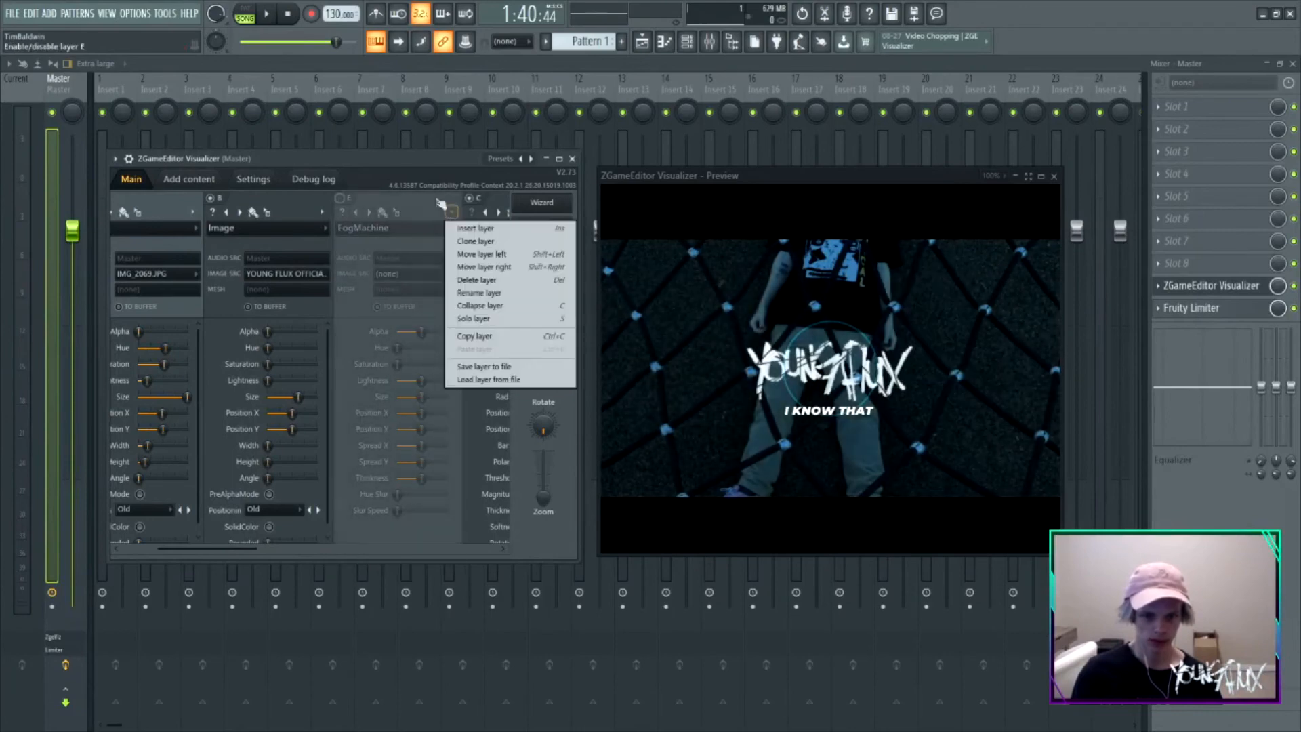
left_click(435, 203)
left_click(455, 214)
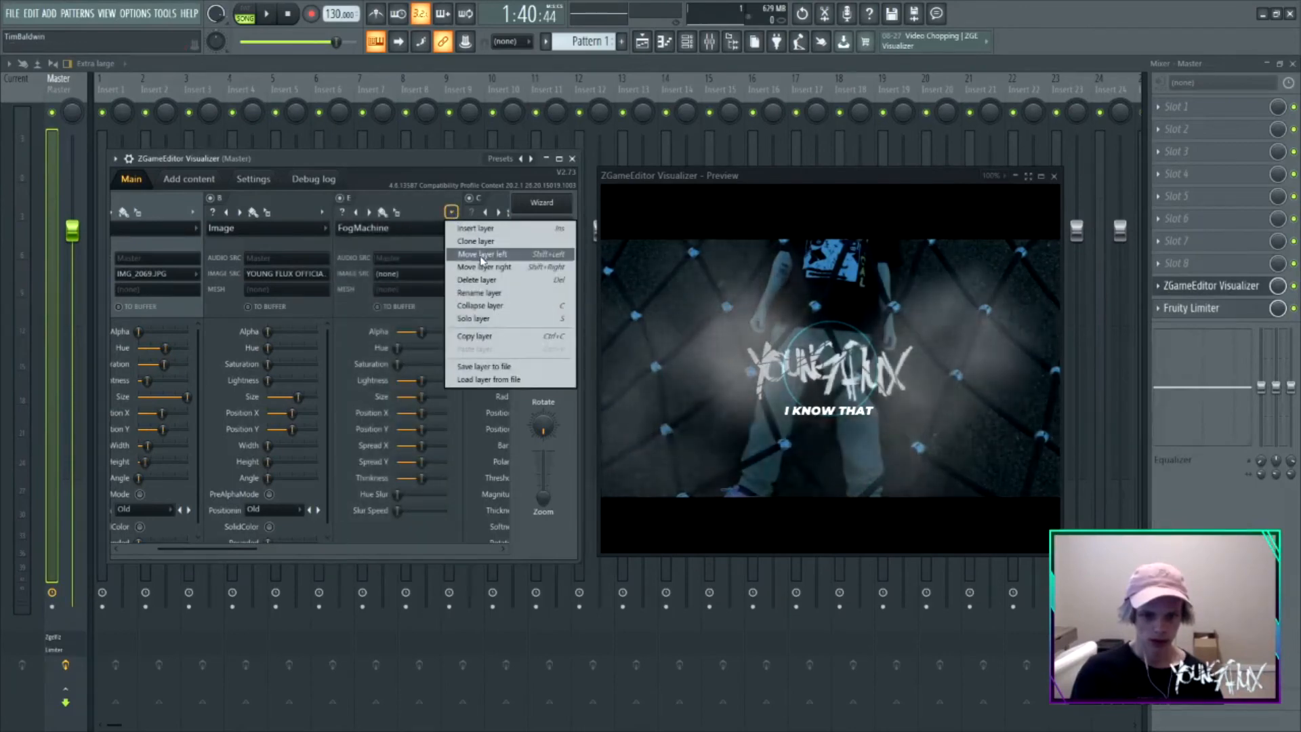
left_click(477, 255)
left_click_drag(213, 550, 178, 550)
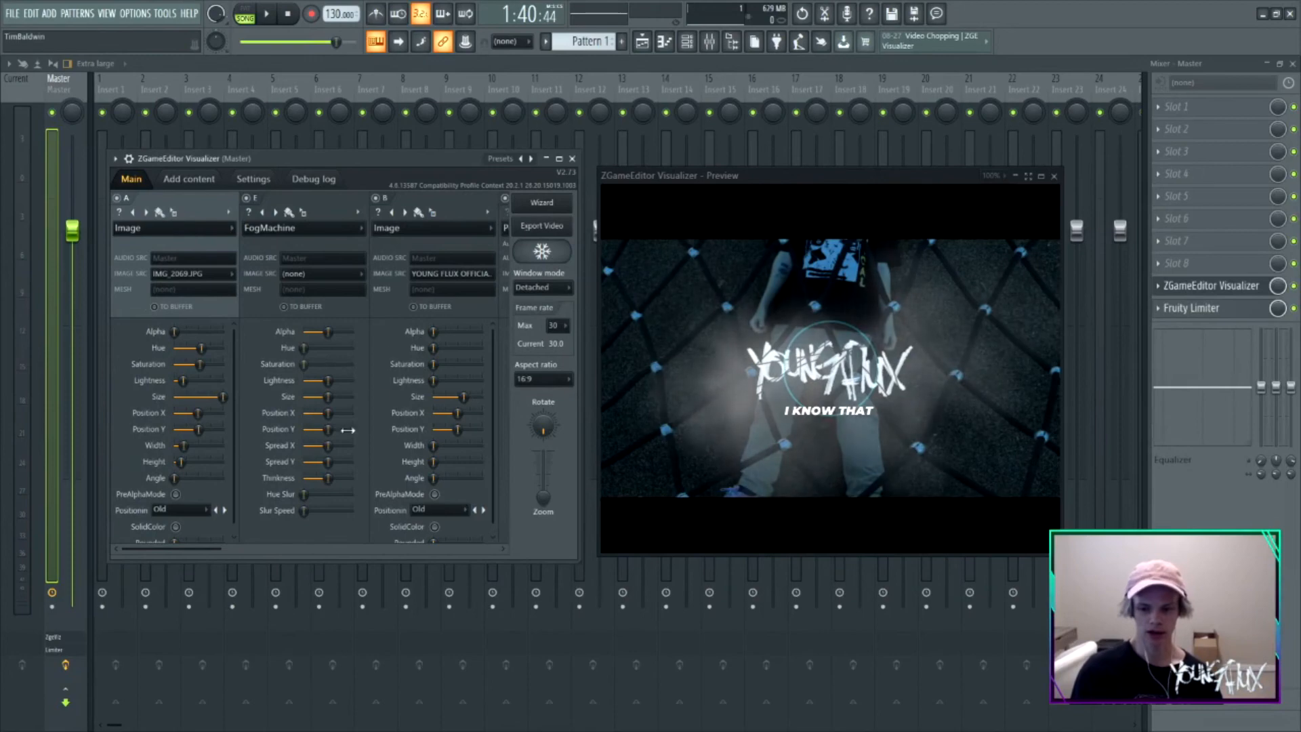
Set the FogMachine layer's Lightness to 15%.
mouse_move(328, 380)
left_mouse_down()
mouse_move(351, 380)
mouse_move(304, 380)
mouse_move(343, 380)
left_mouse_up()
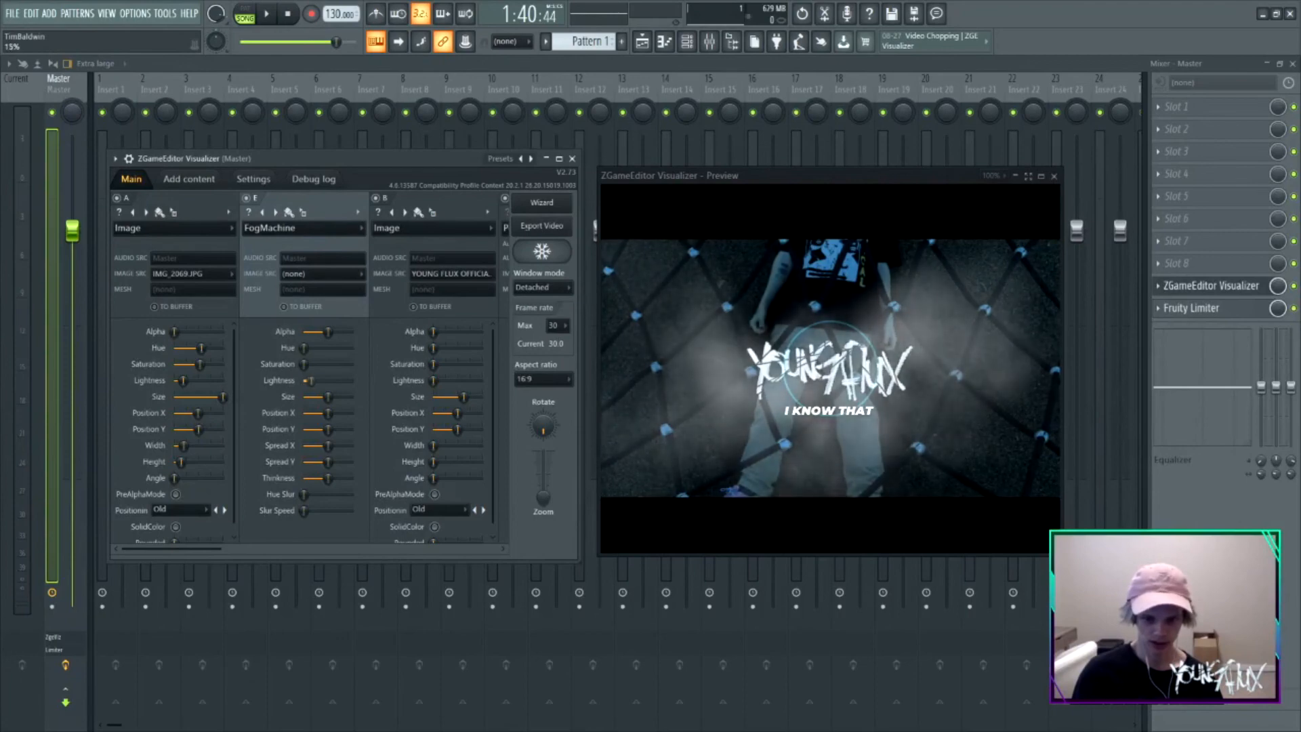